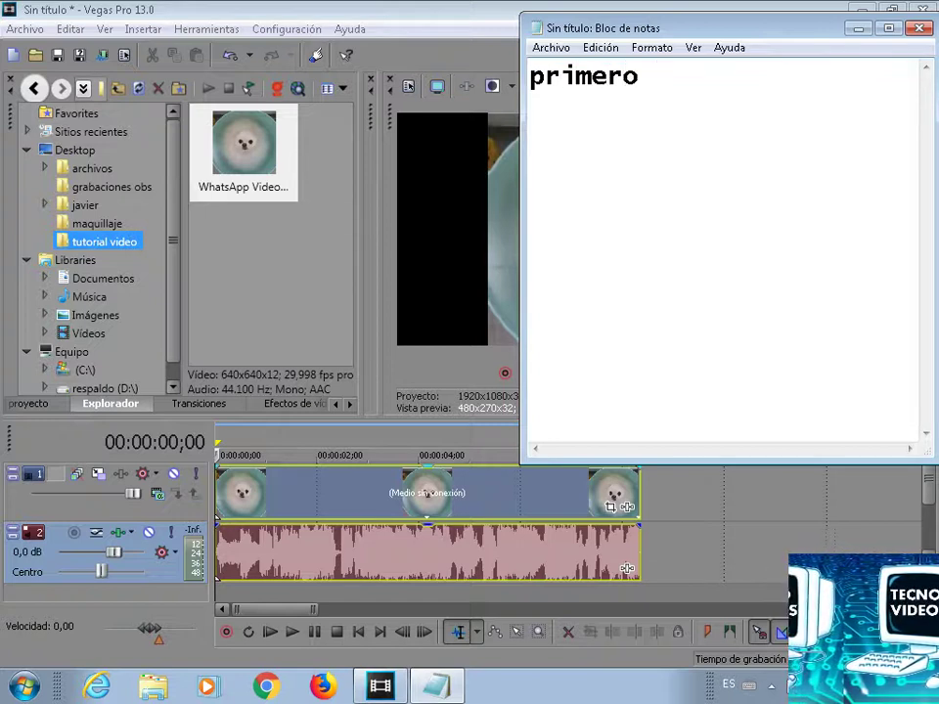
Complete the opening note so it reads "primero insertamos pista de audio y de video" across two lines, and minimize the note window
text(o insertamos )
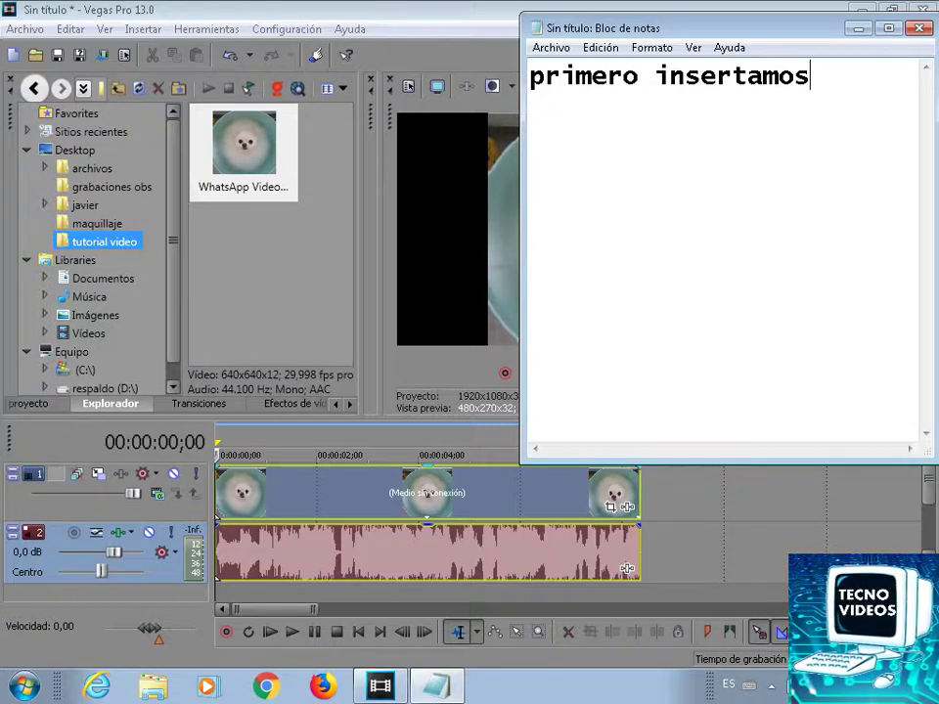
text(pista)
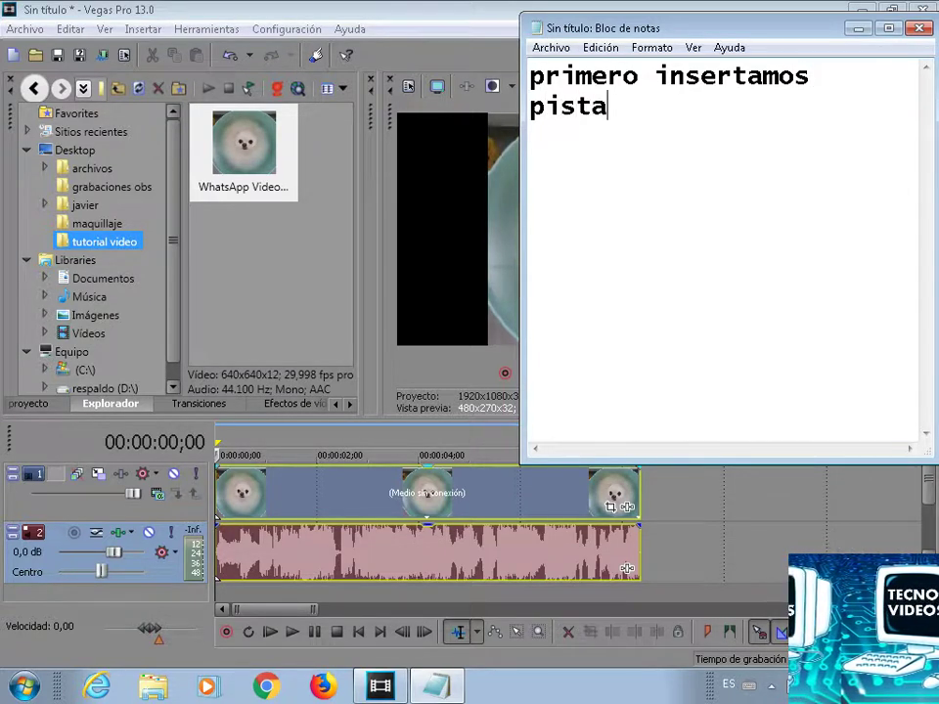
text( de audio)
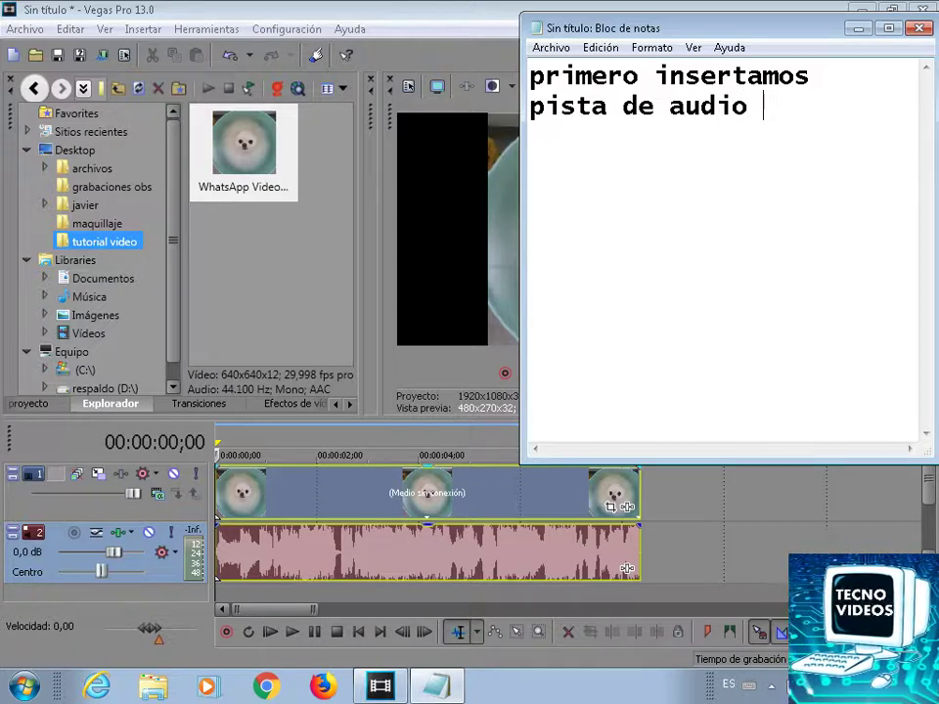
text( y de vi)
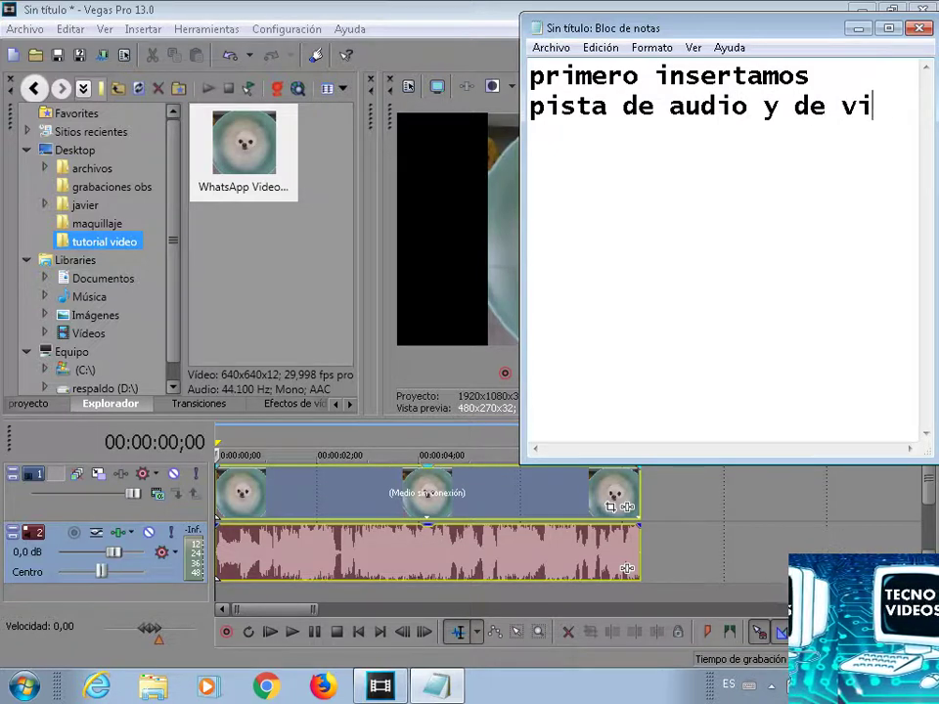
text(deo)
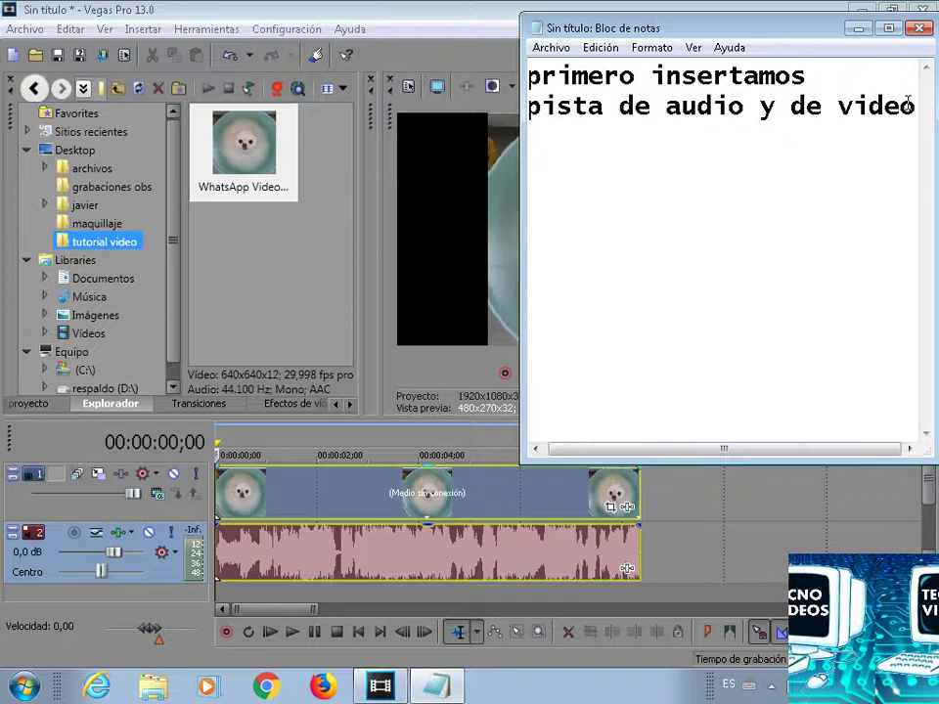
click(858, 27)
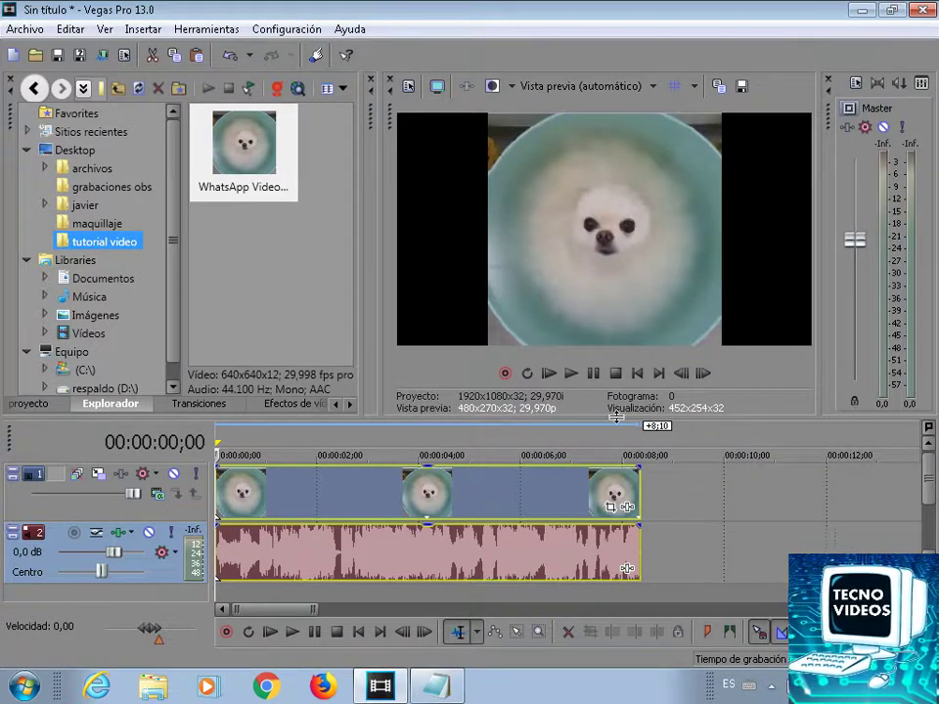
Enlarge the timeline area and insert a new audio track and a new video track
drag(618, 417, 618, 284)
click(520, 497)
right_click(521, 497)
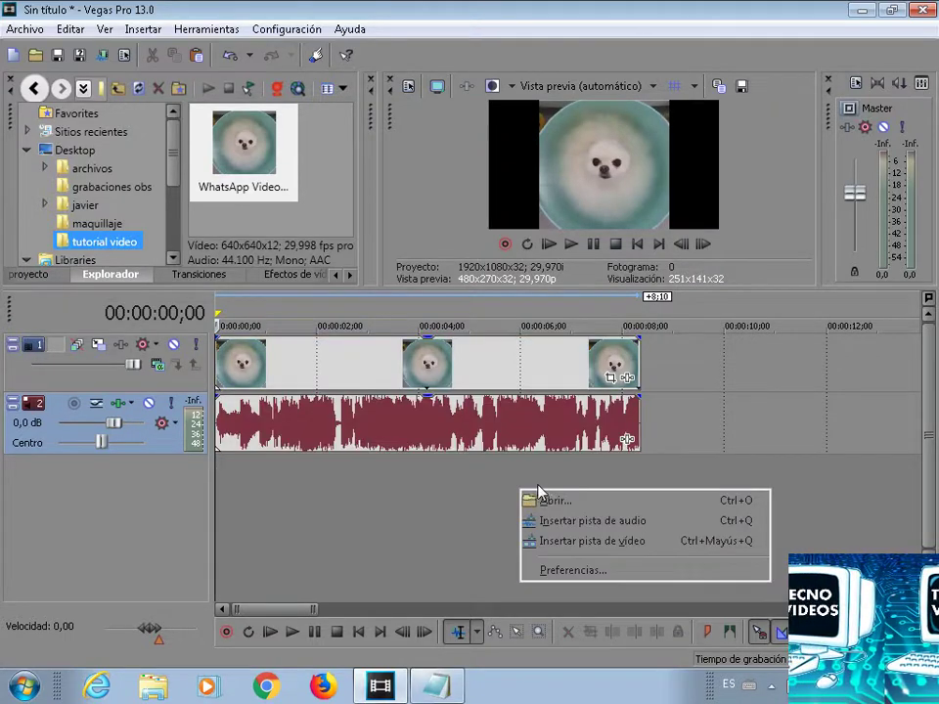
click(537, 514)
right_click(506, 531)
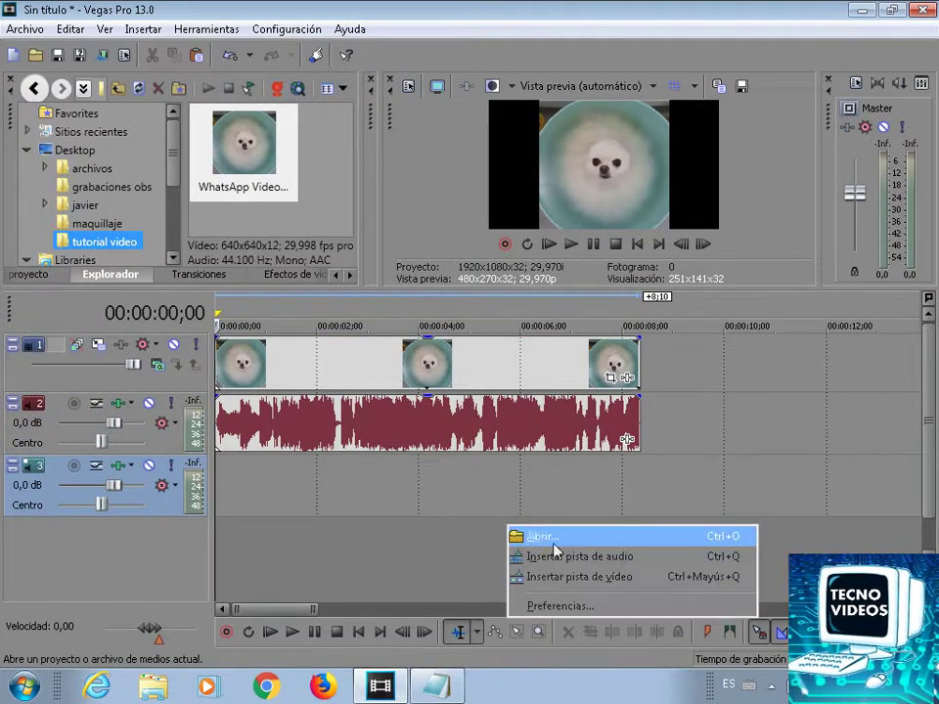
click(591, 577)
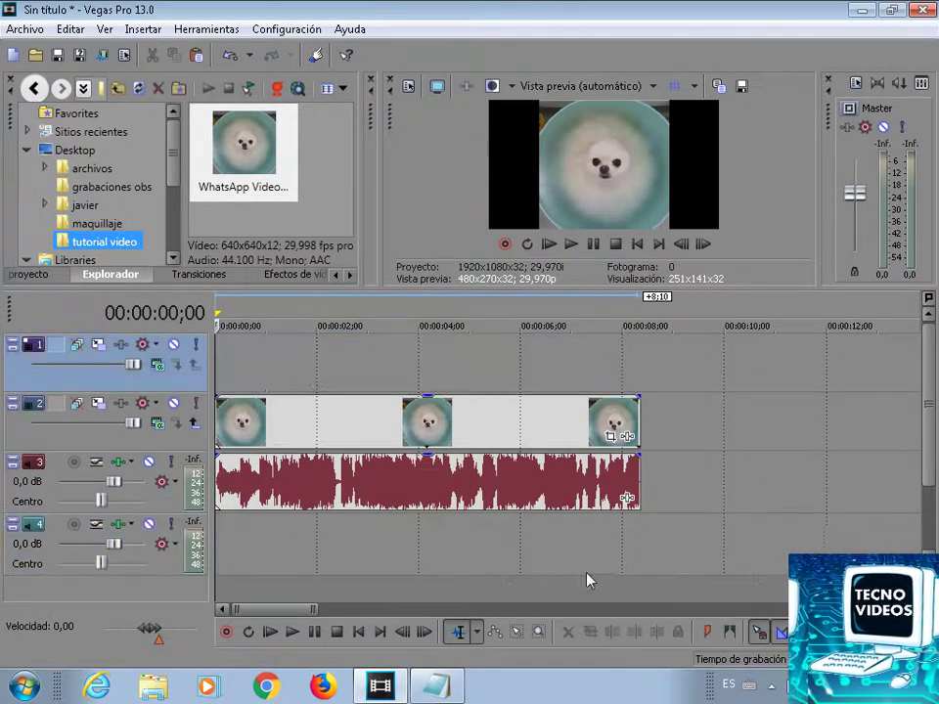
Switch to Notepad and add a note below a blank line reading "subimos el video a la pista nueva", with "nueva" on its own line
click(434, 685)
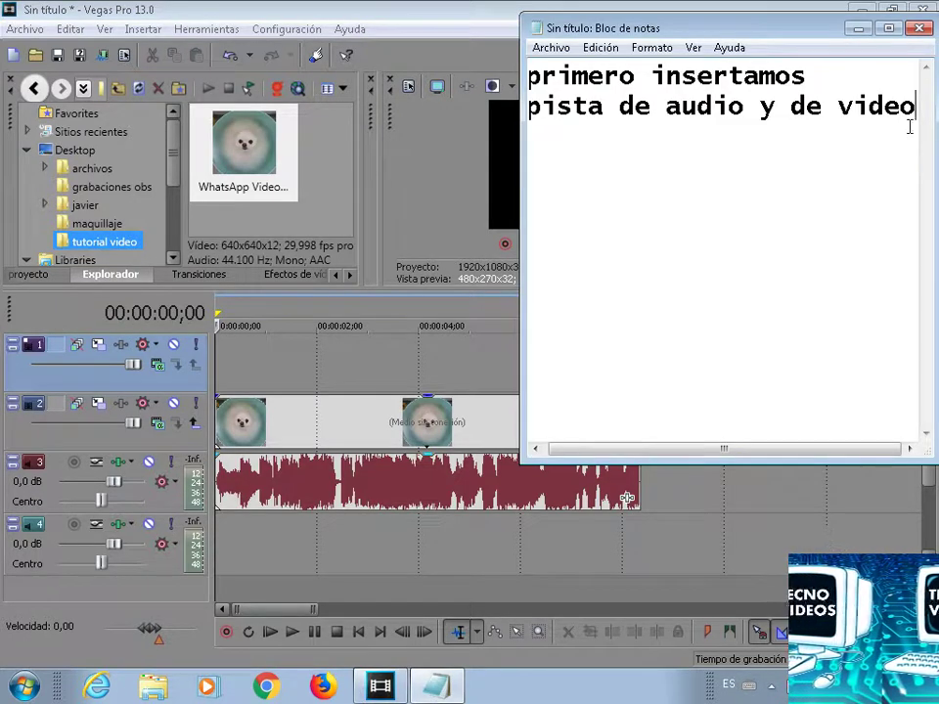
key(Return)
text(s)
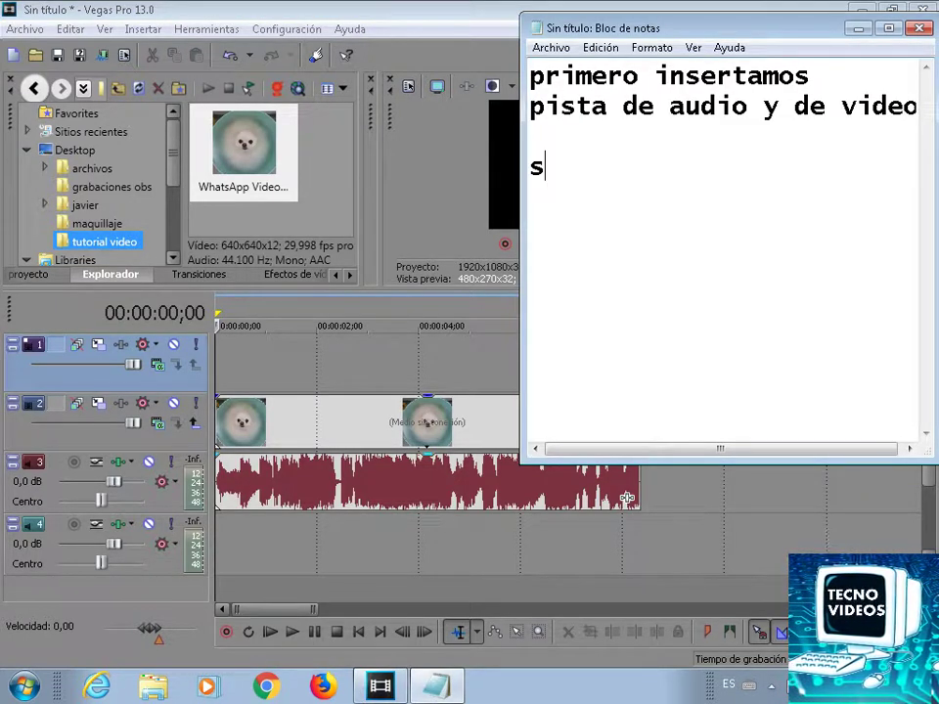
text(ubimos )
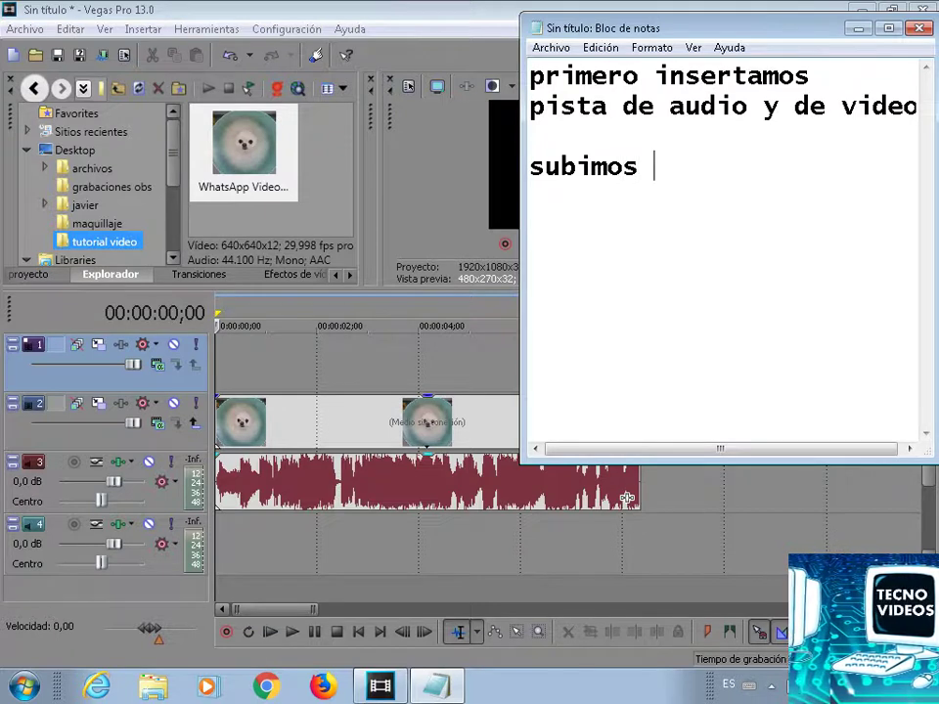
text(el vi)
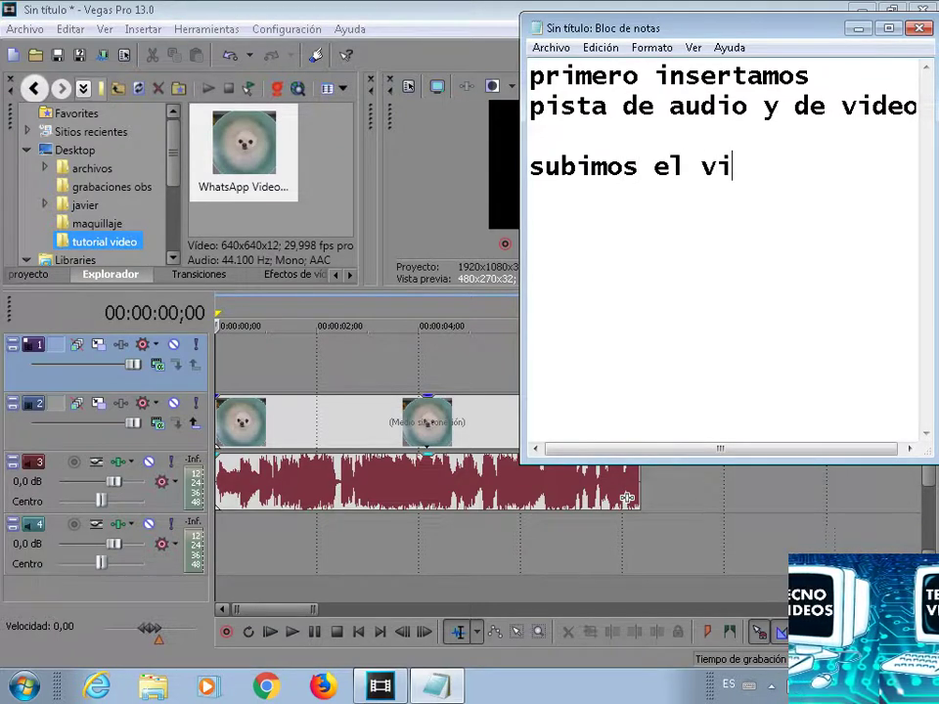
text(deo a la pista)
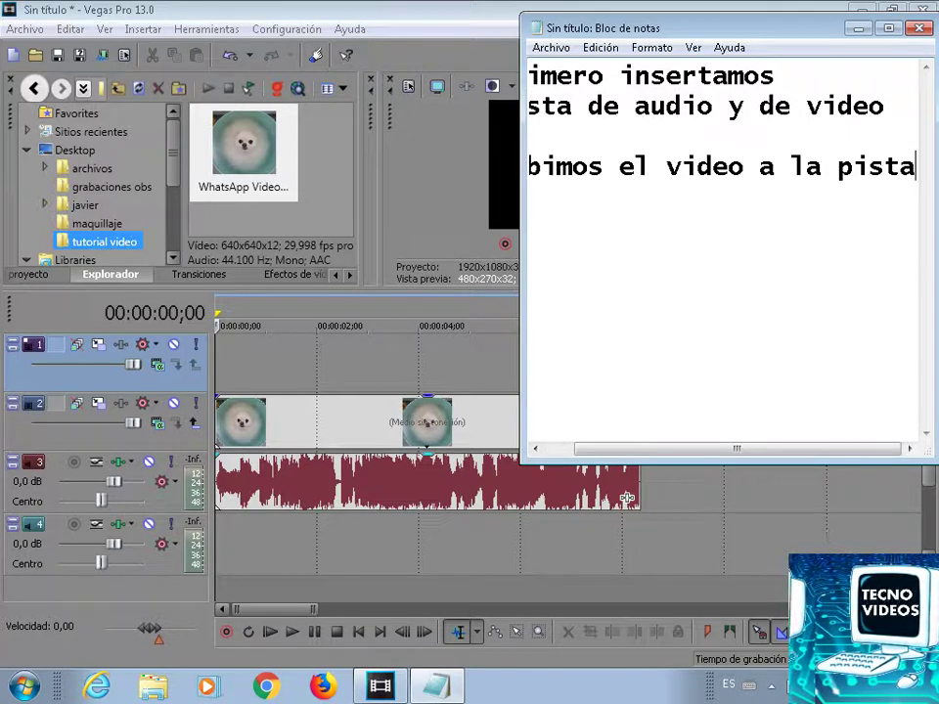
key(Return)
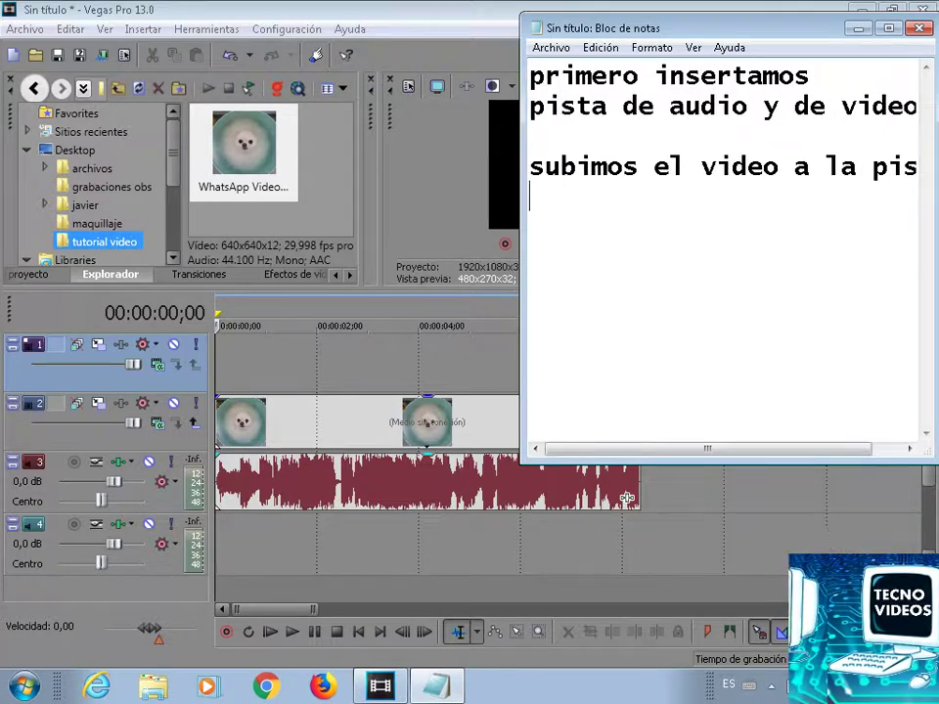
text(nue)
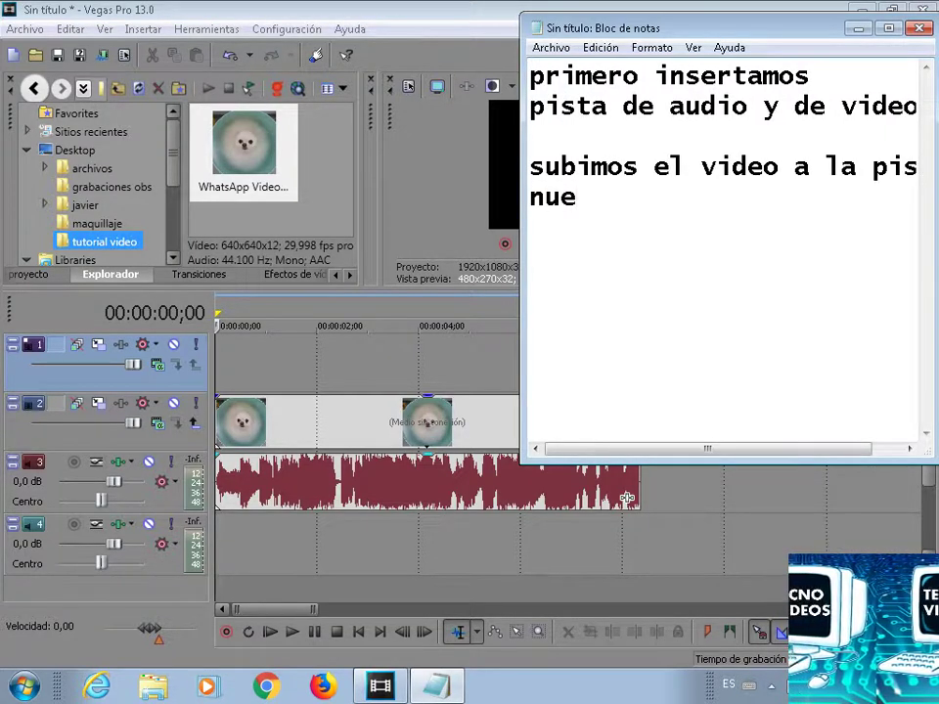
text(va)
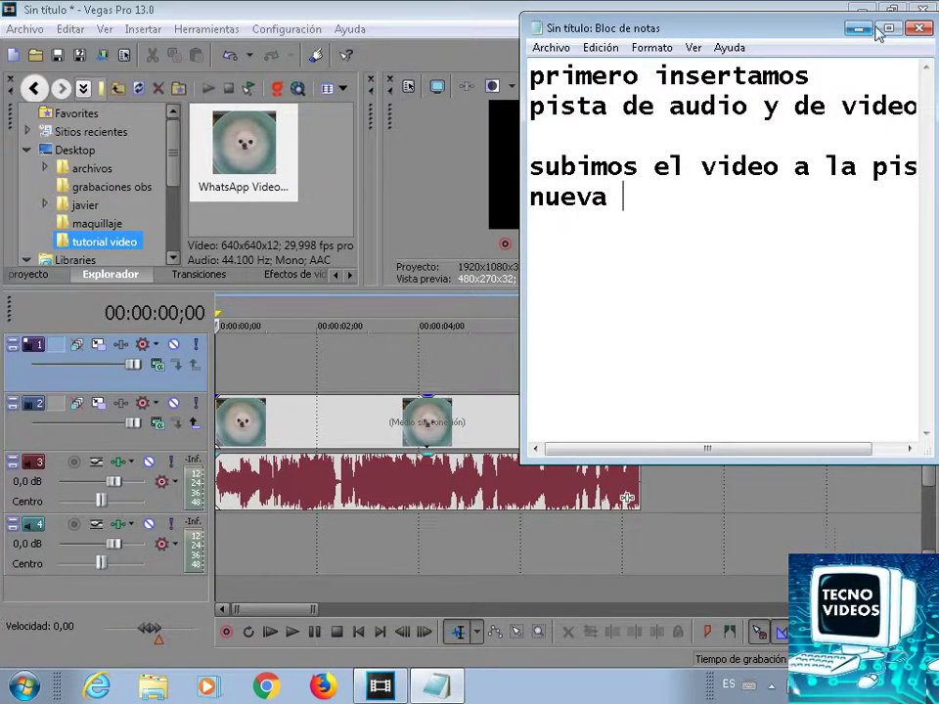
Return to Vegas Pro and move the dog video clip from track 2 up to the empty video track 1, keeping its start time
click(858, 29)
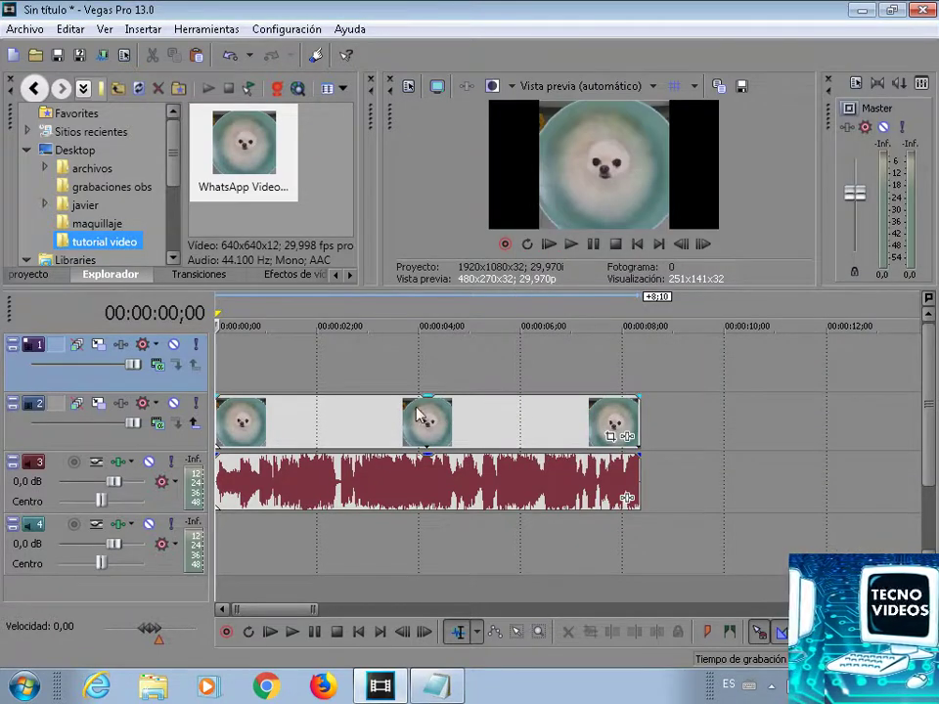
drag(455, 424, 455, 392)
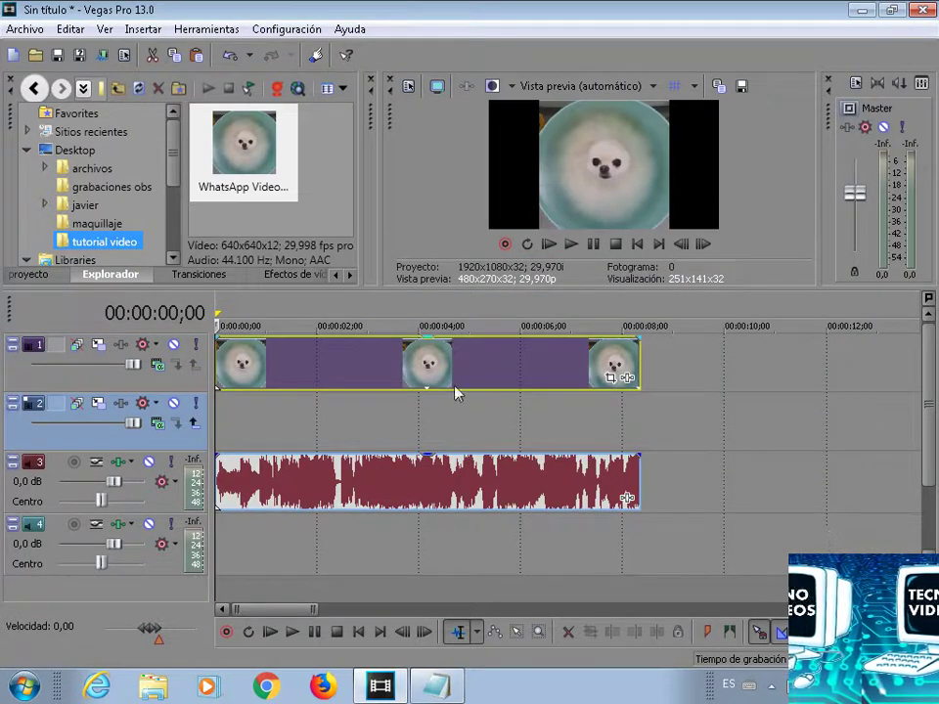
Switch to Notepad and continue the line after "nueva" with "y tocamos copiar", ending with a line break
click(436, 685)
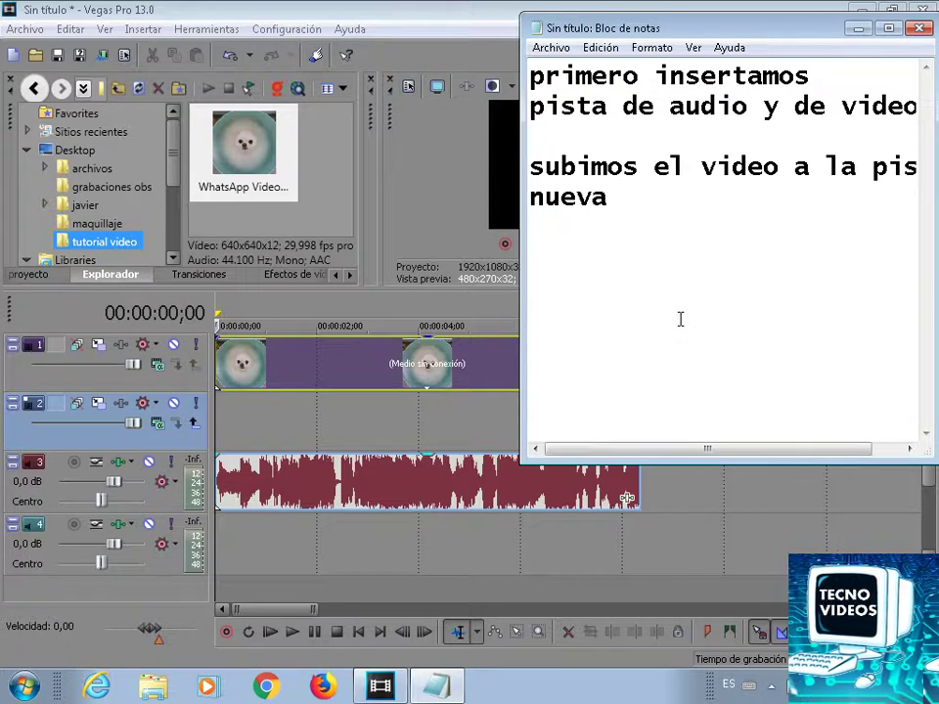
text(y tocam)
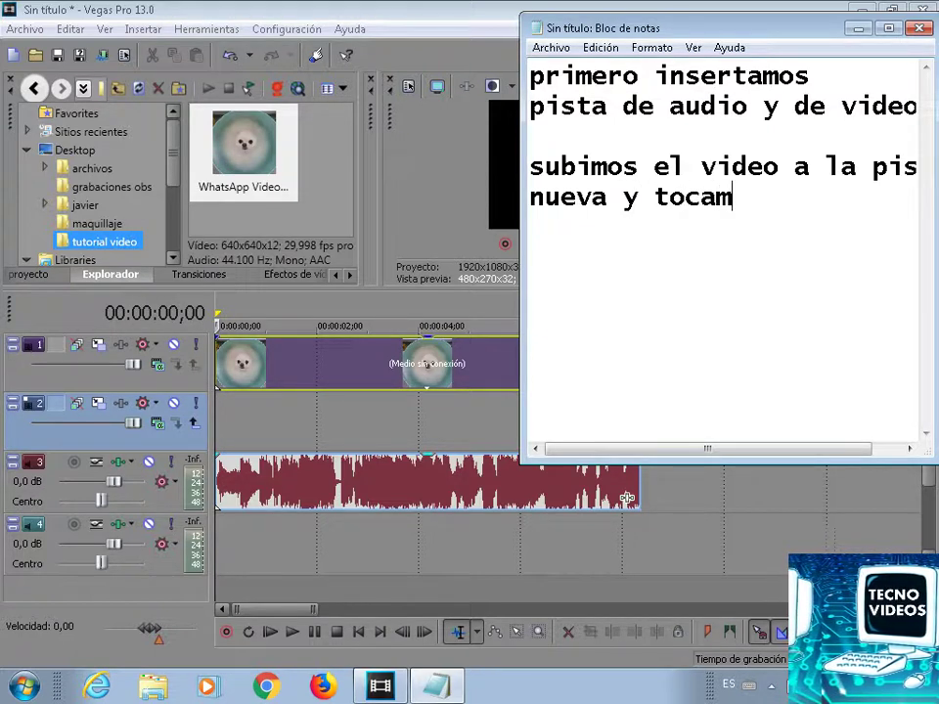
text(os copia)
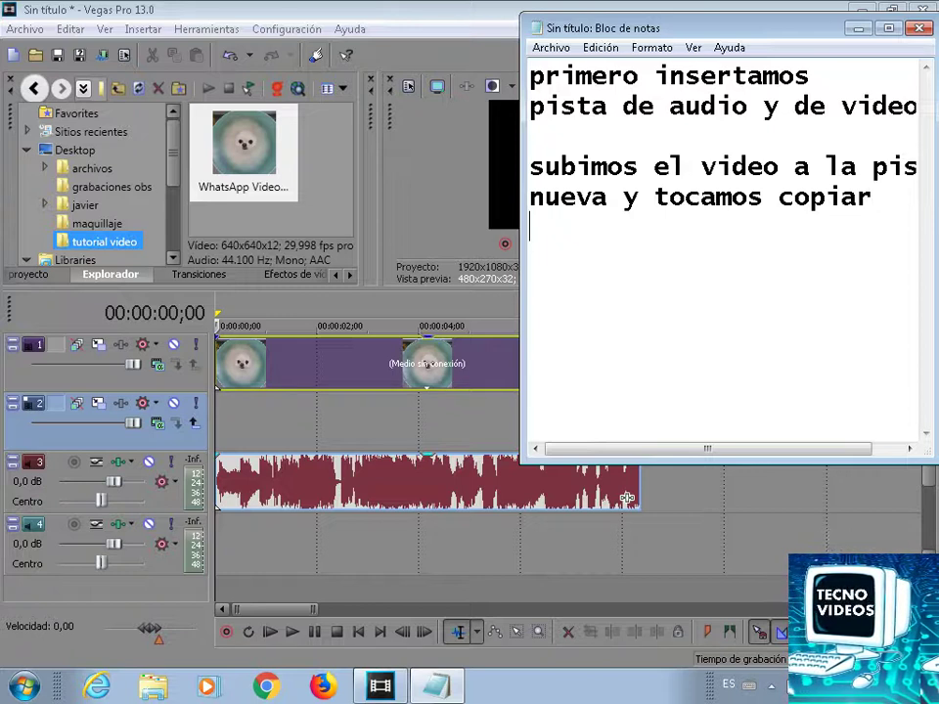
text(r)
key(Return)
Add the instruction "luego la pegamos en la pista de abajo" to the notes, breaking the line before "pista"
text(luego )
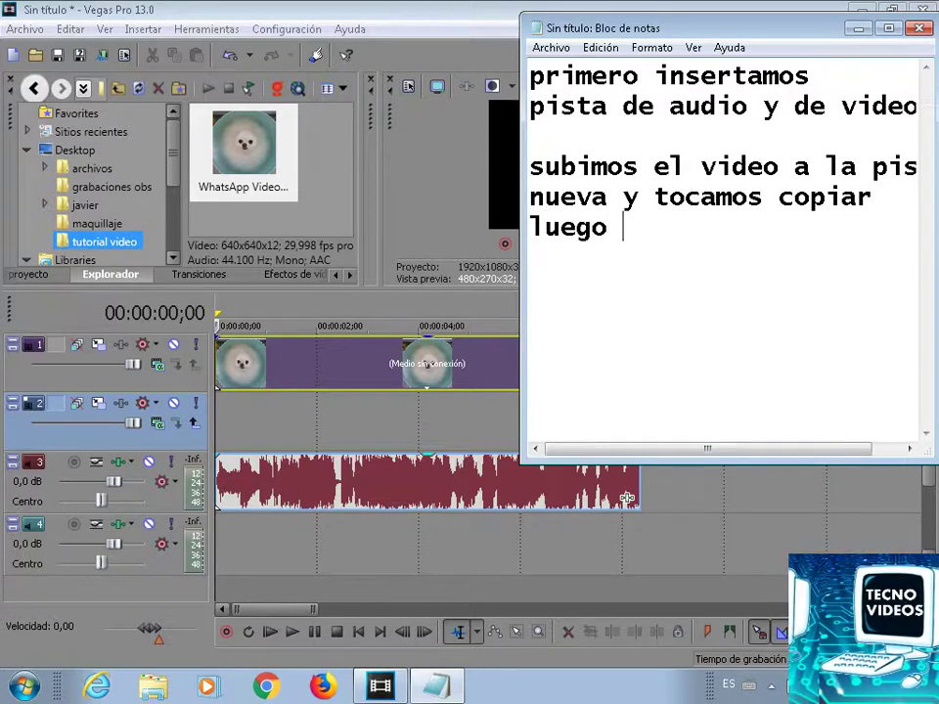
text(ñ)
key(BackSpace)
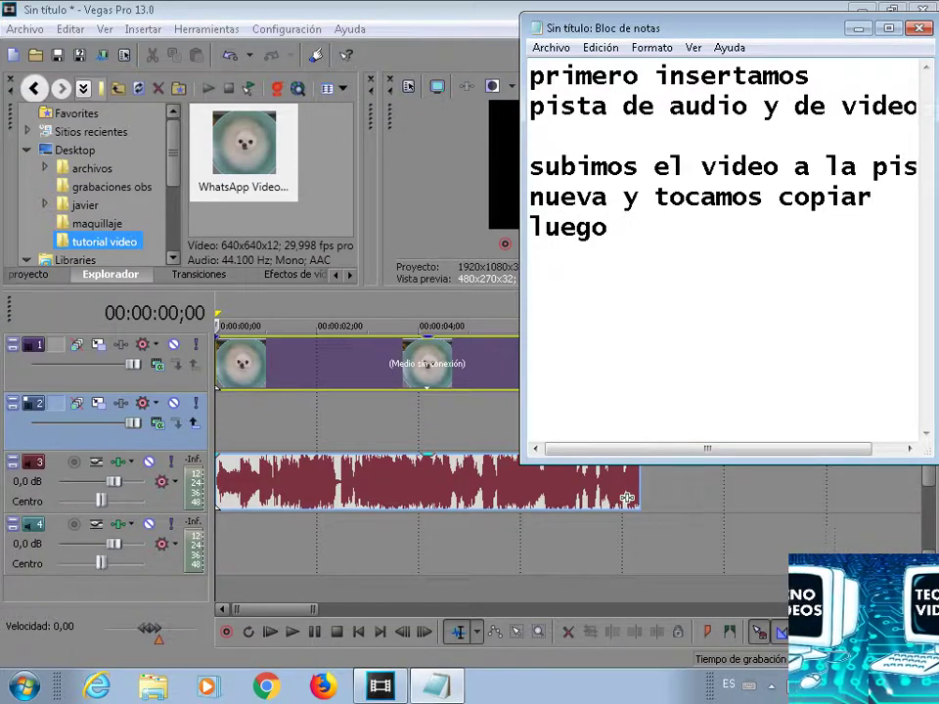
text(la pegamo)
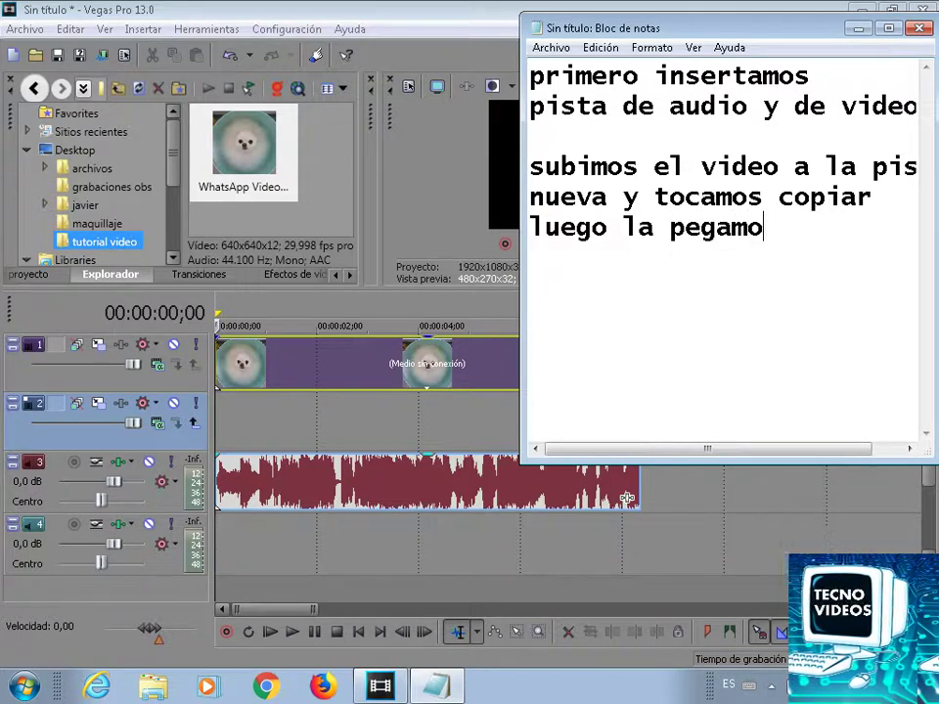
text(s en l)
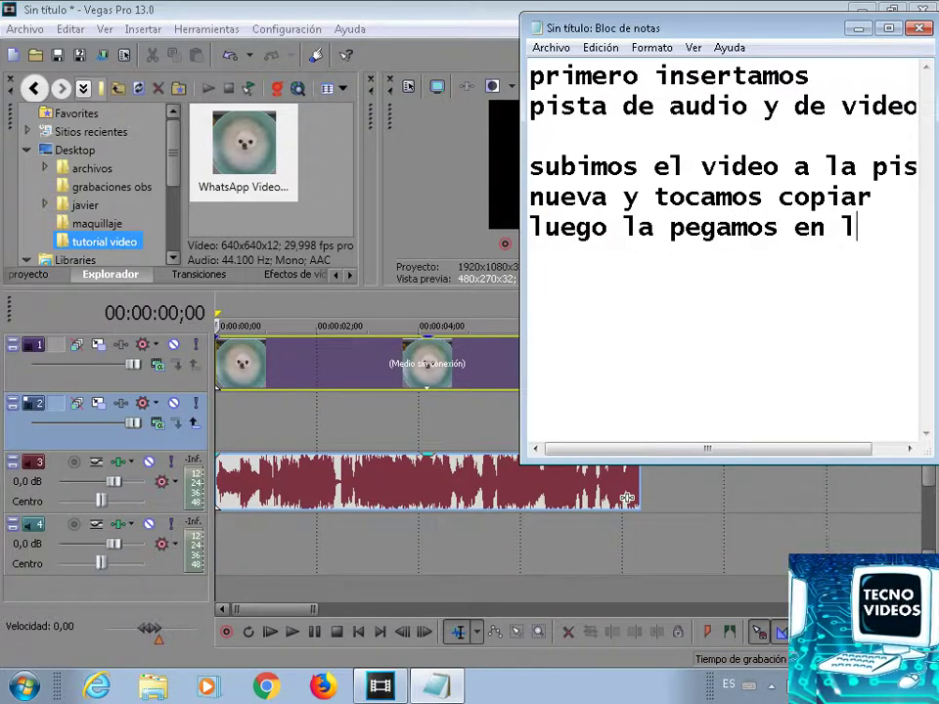
text(apista)
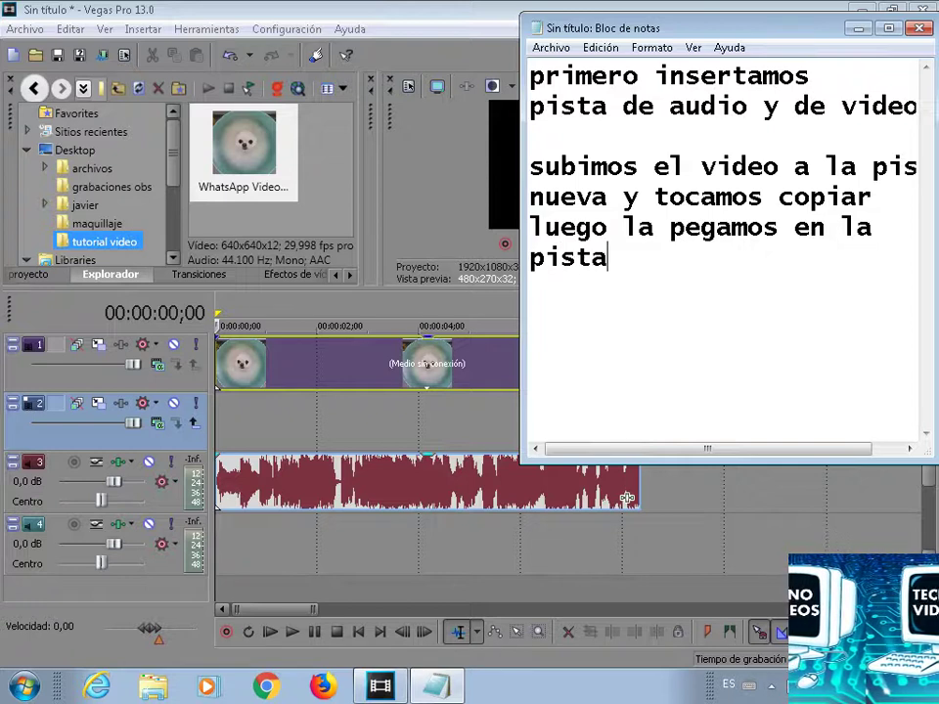
text( de abajo)
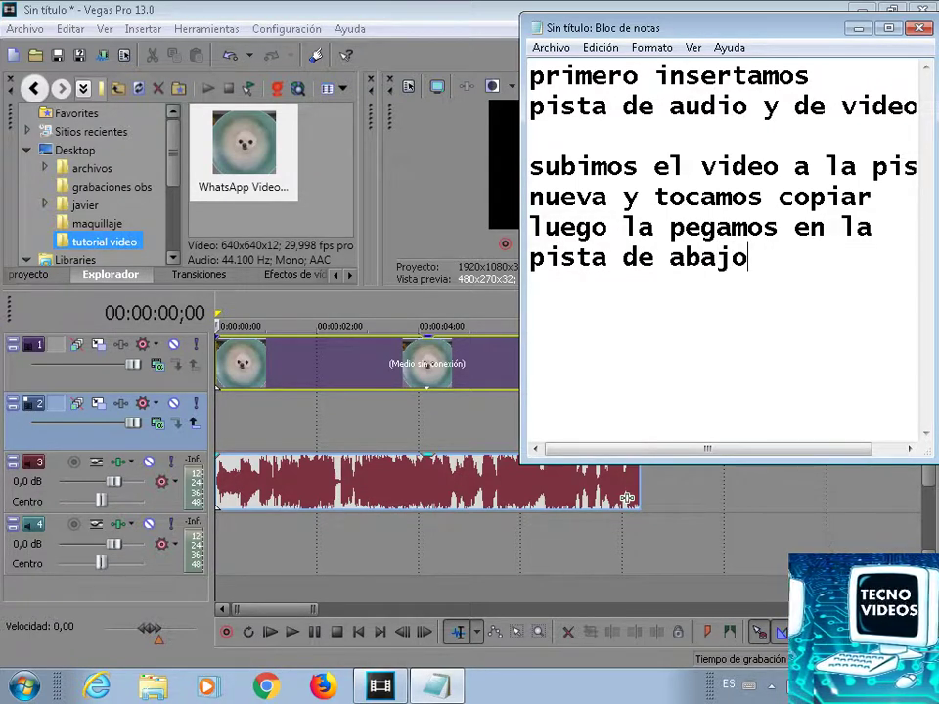
Finish the notes with "que es la nueva pista que creamos", putting "creamos" on its own line, and minimize the note window
text(qu)
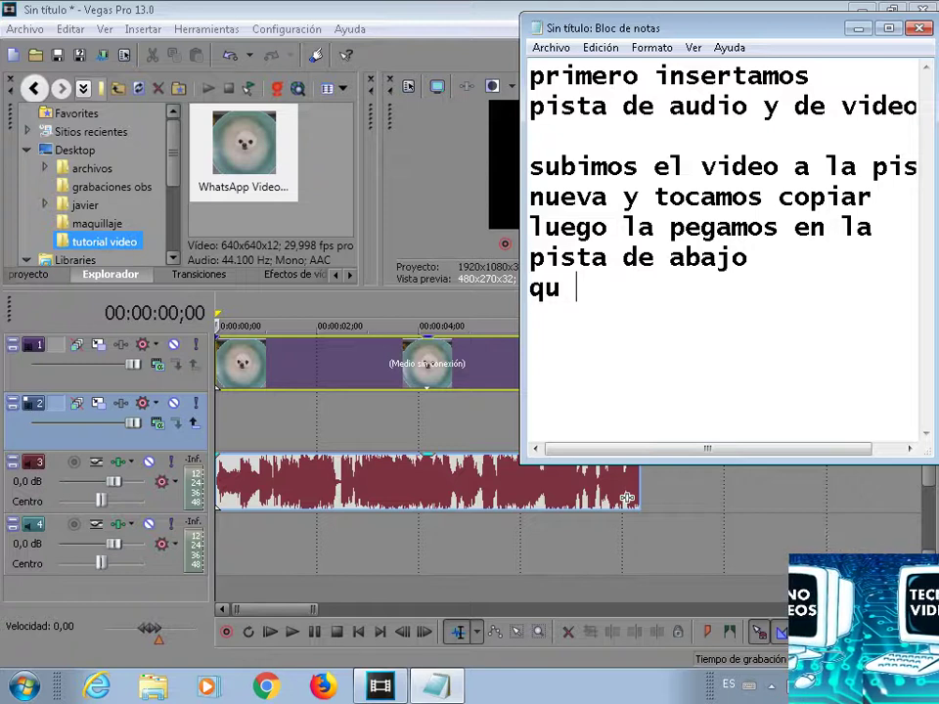
text(e es la )
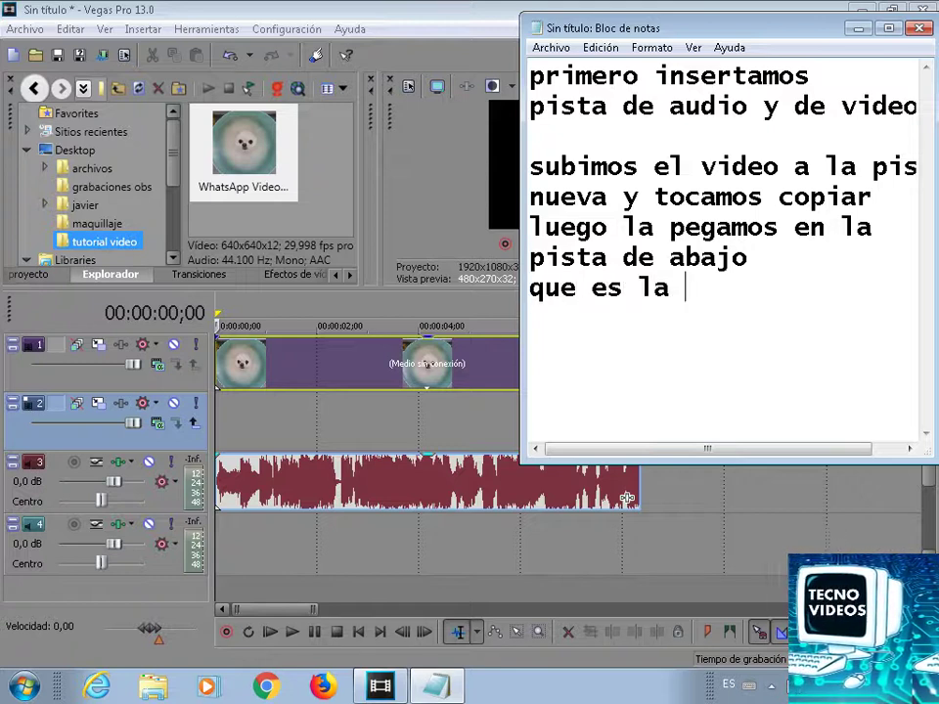
text(nueva)
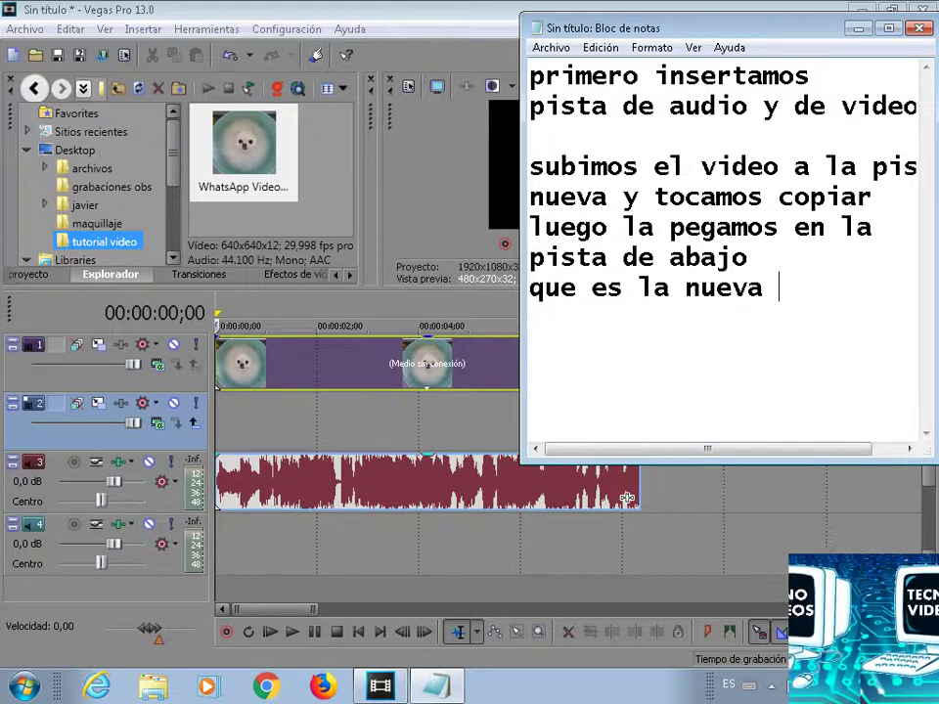
text( pista que)
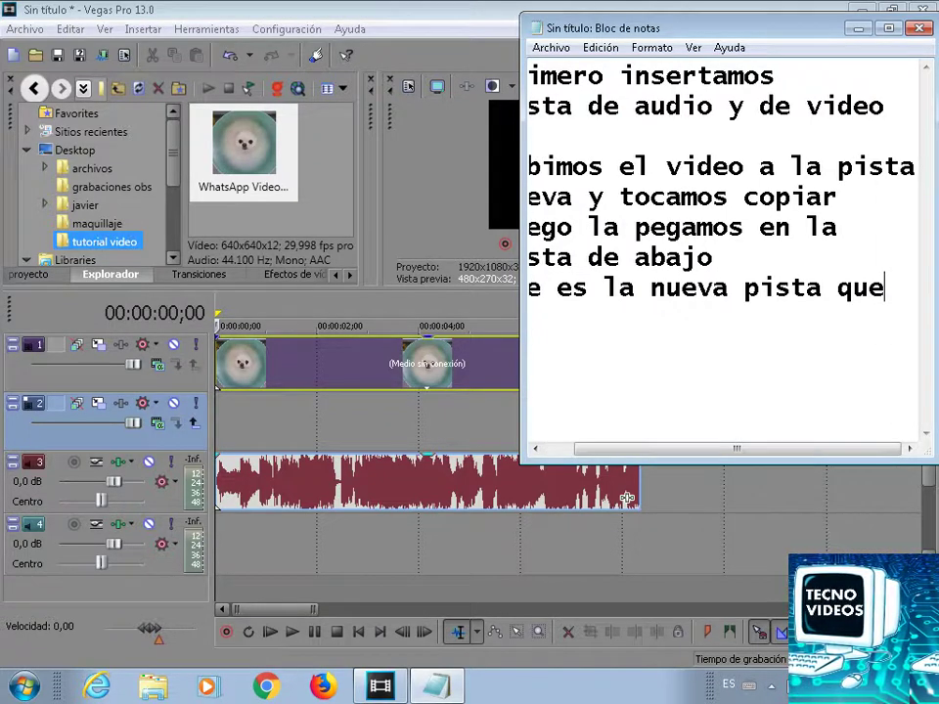
key(Return)
text(crea)
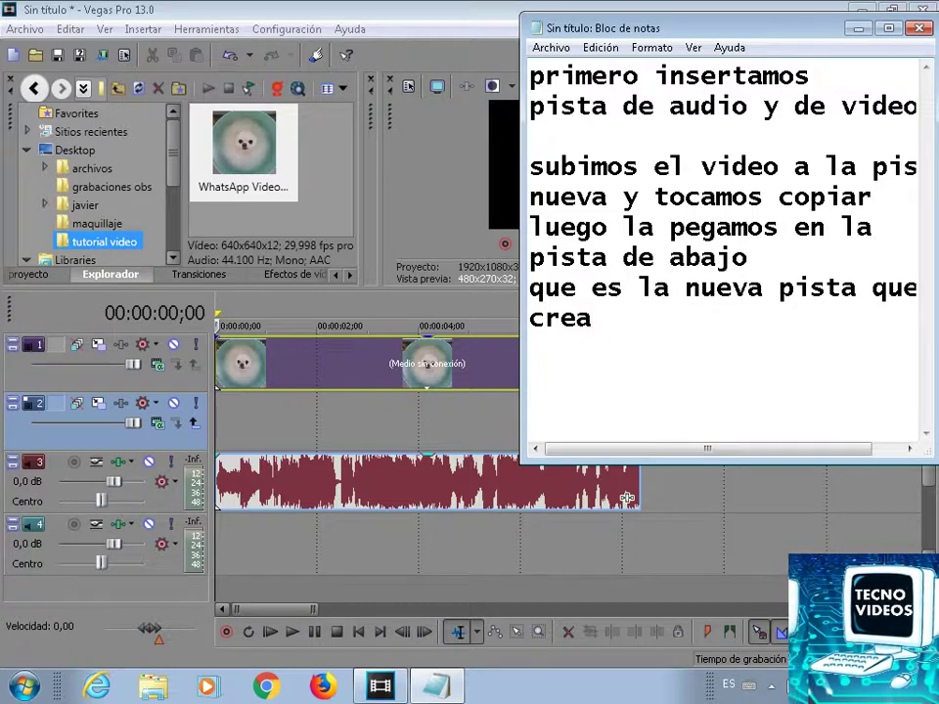
text(mos)
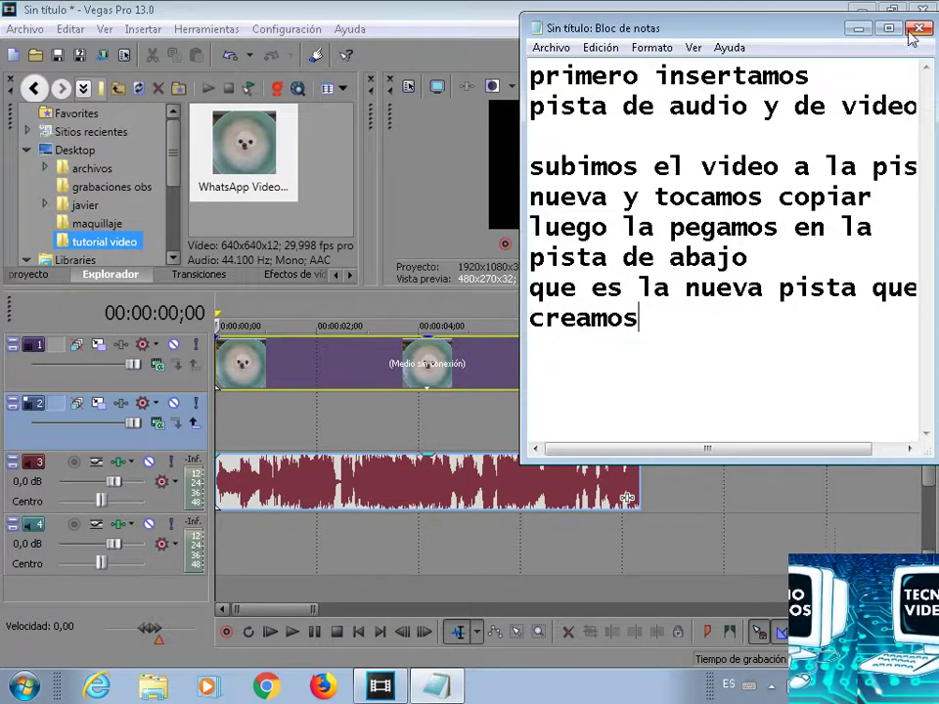
click(858, 28)
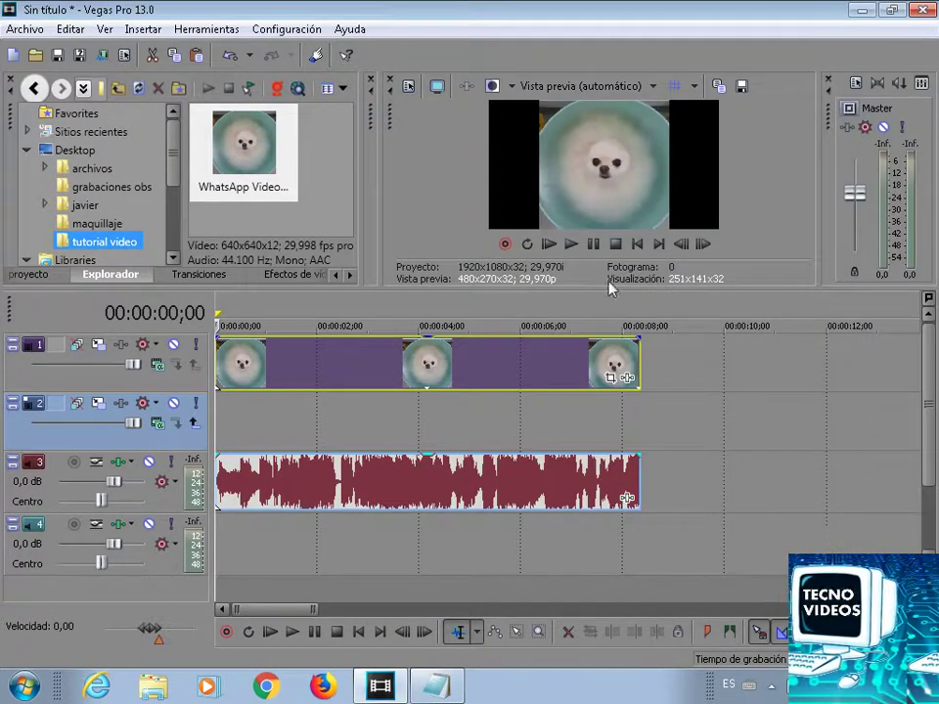
Copy the dog video clip on track 1 and paste it with its audio onto empty video track 2 from the project start
right_click(481, 366)
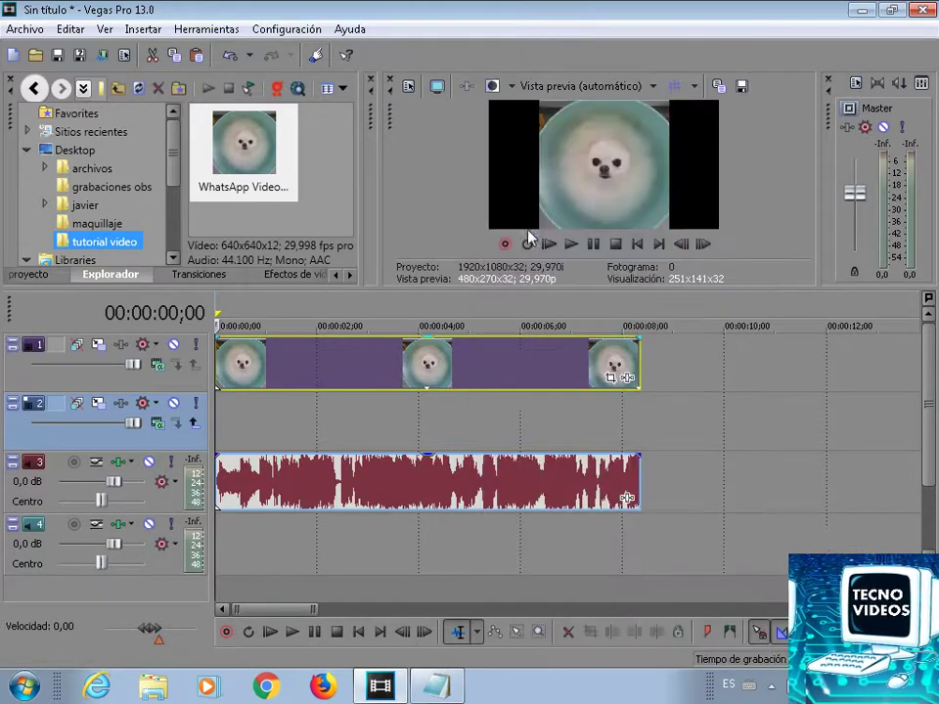
click(525, 227)
right_click(472, 426)
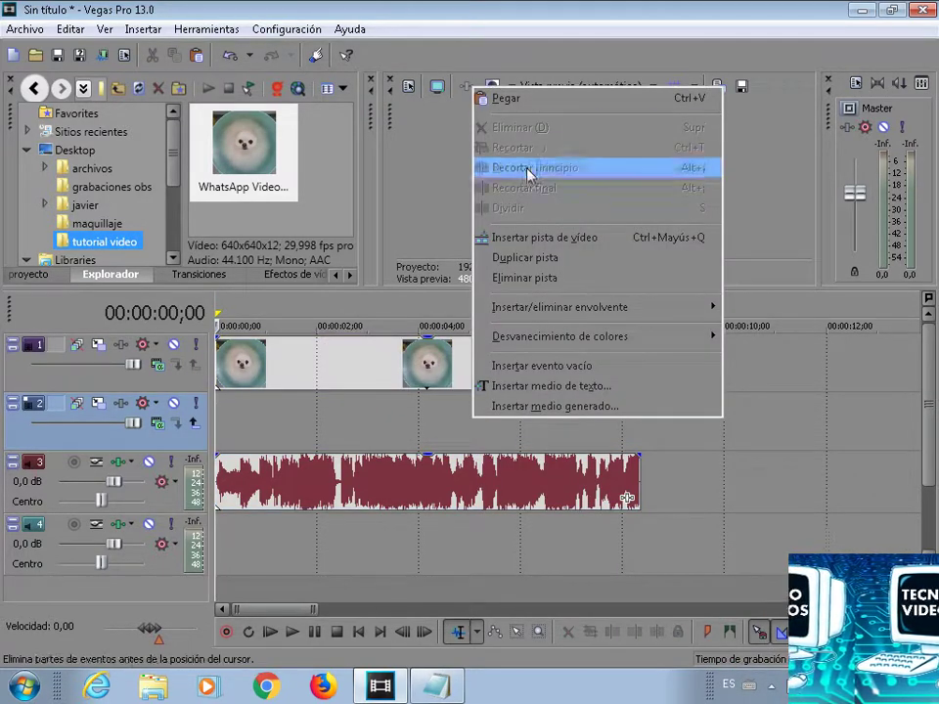
click(529, 100)
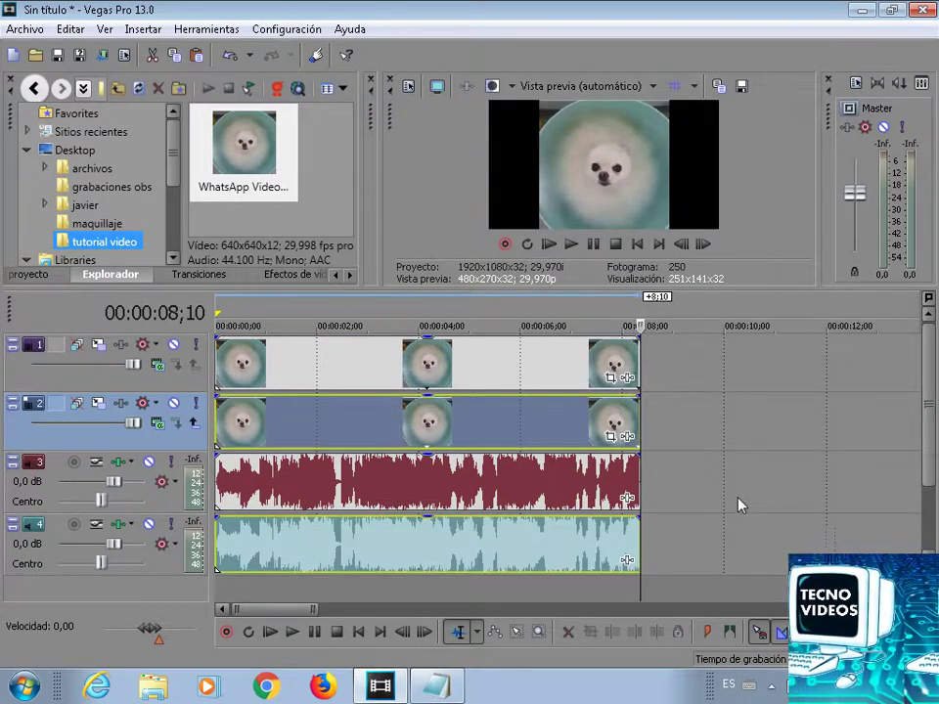
Switch to Notepad and, after a blank line, add "eliminamos una pista de audio", breaking the line before "audio"
click(435, 686)
key(Return)
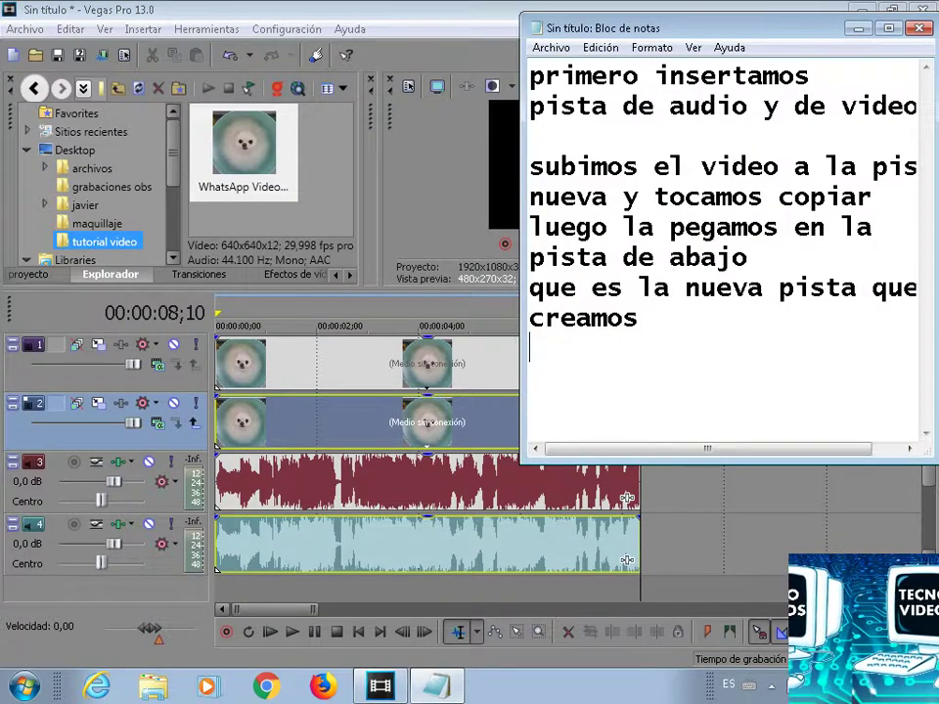
text(el)
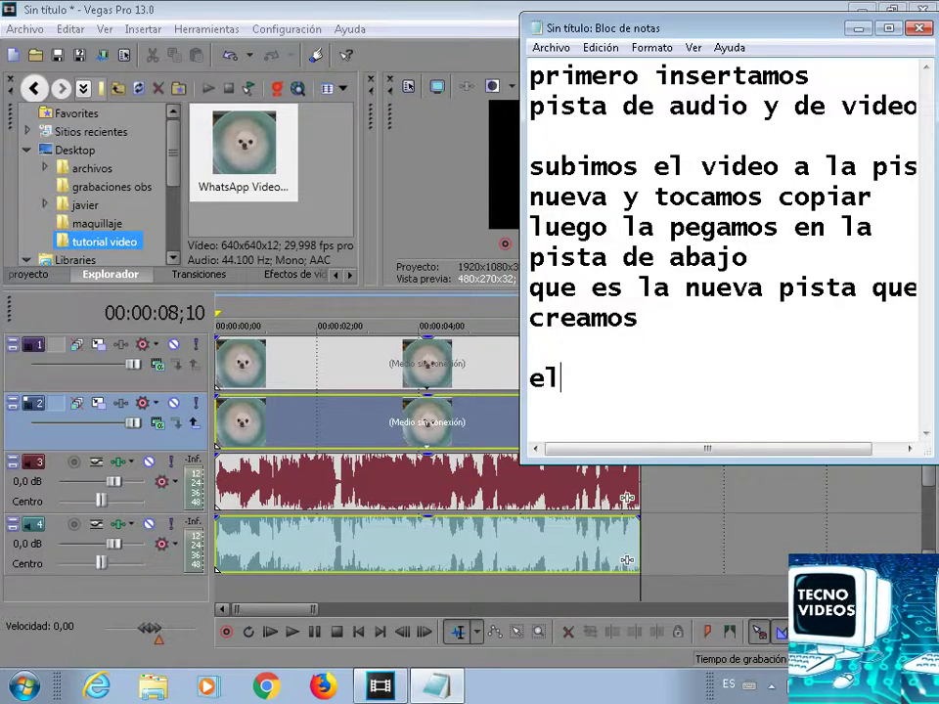
text(imina)
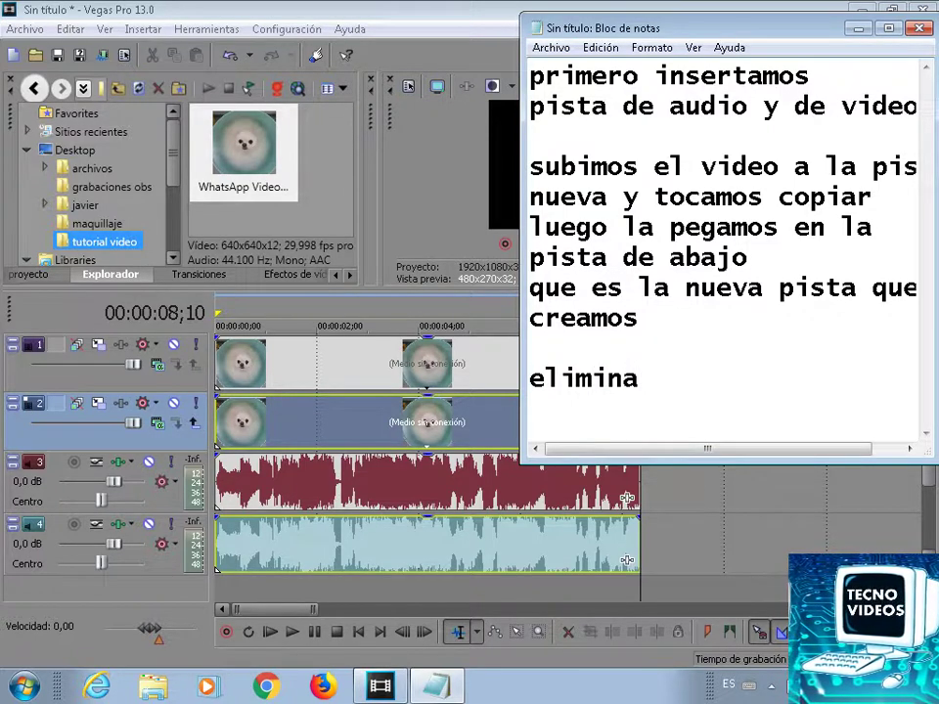
text(mos una )
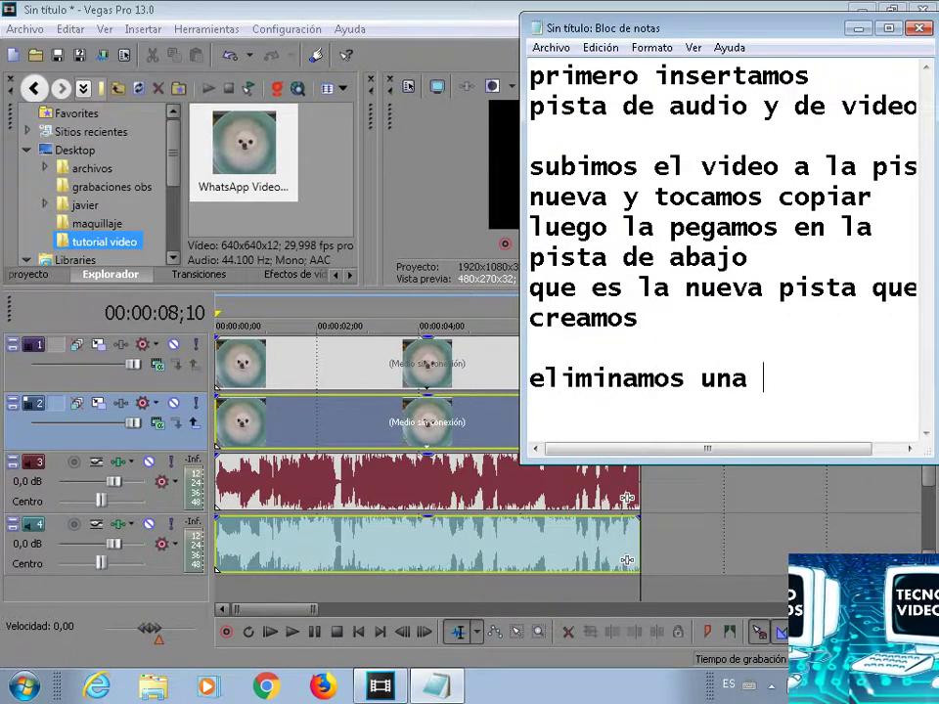
text(pista de)
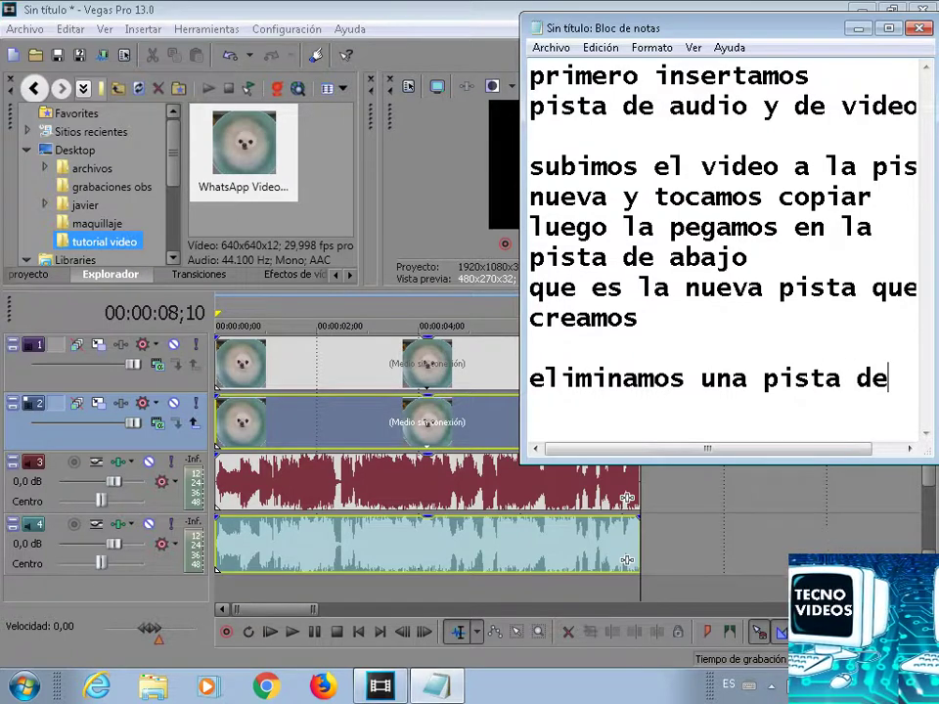
text(audio)
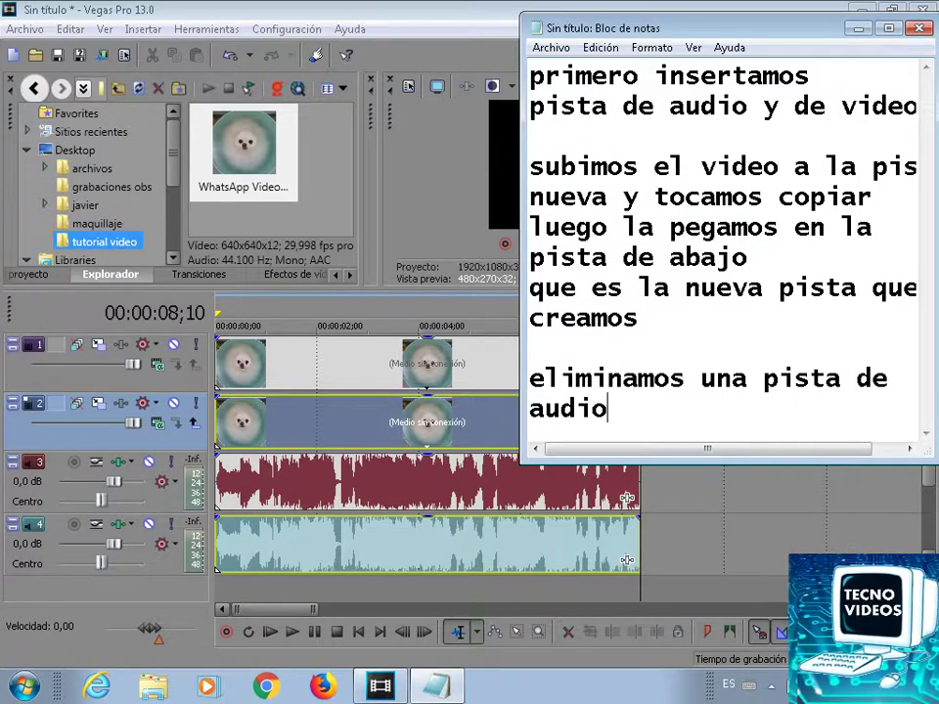
Continue the note line after "audio" with "ya que es la misma"
text( ya ue)
key(BackSpace)
key(BackSpace)
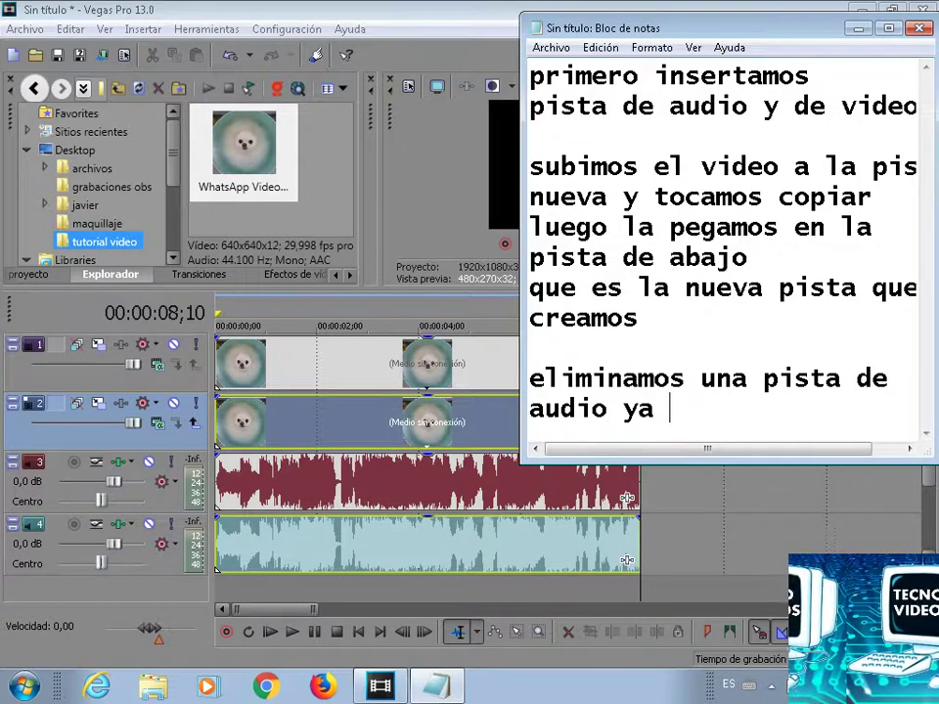
text(qu e e)
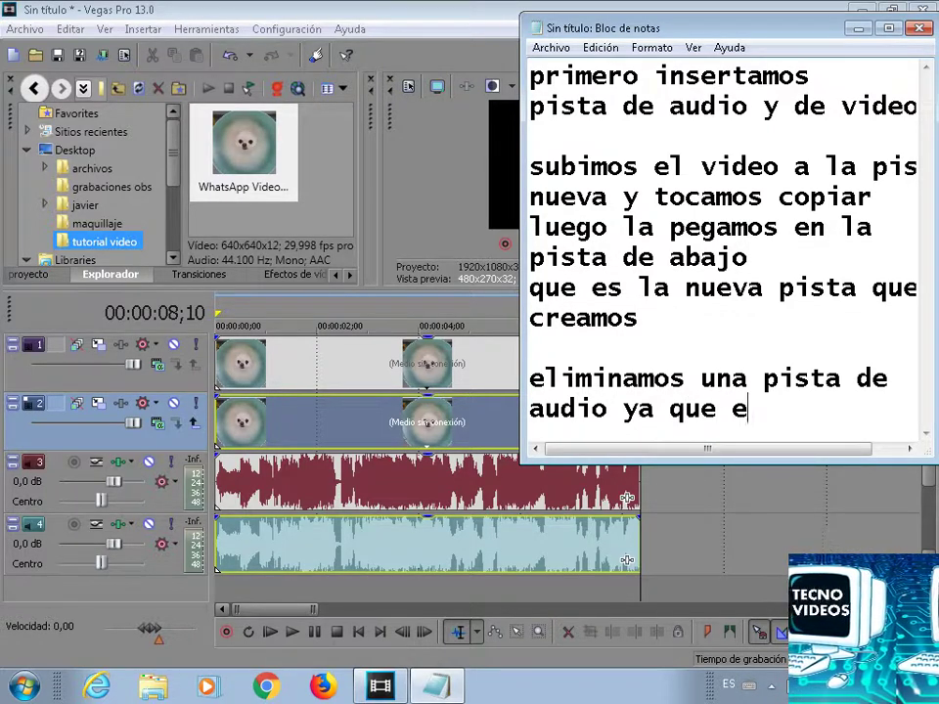
text(s la misma)
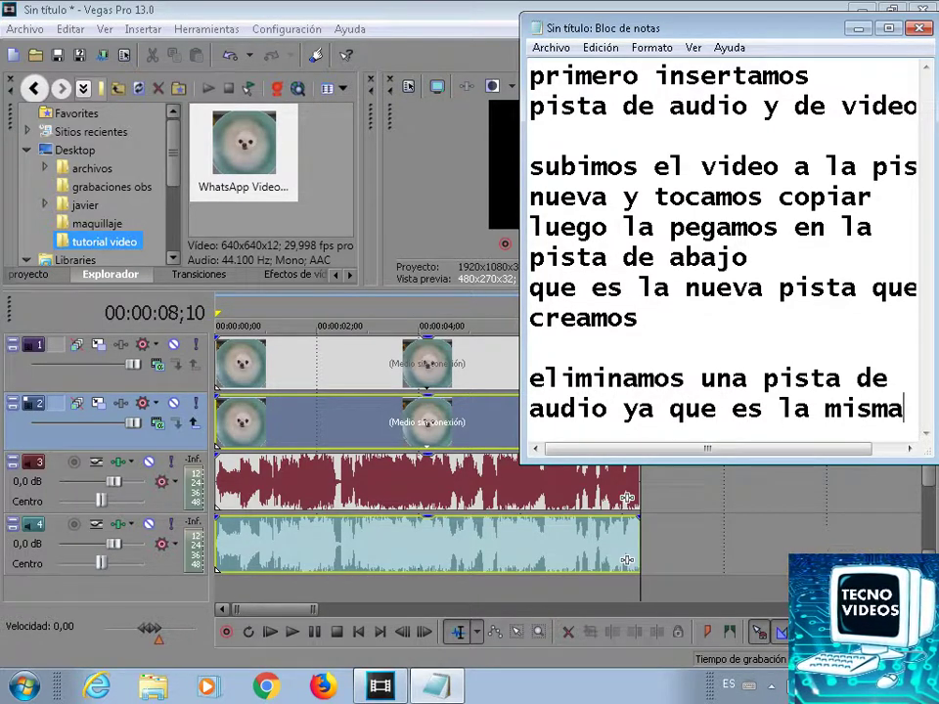
Minimize the notes and delete the duplicate audio track 4 in Vegas Pro
click(858, 28)
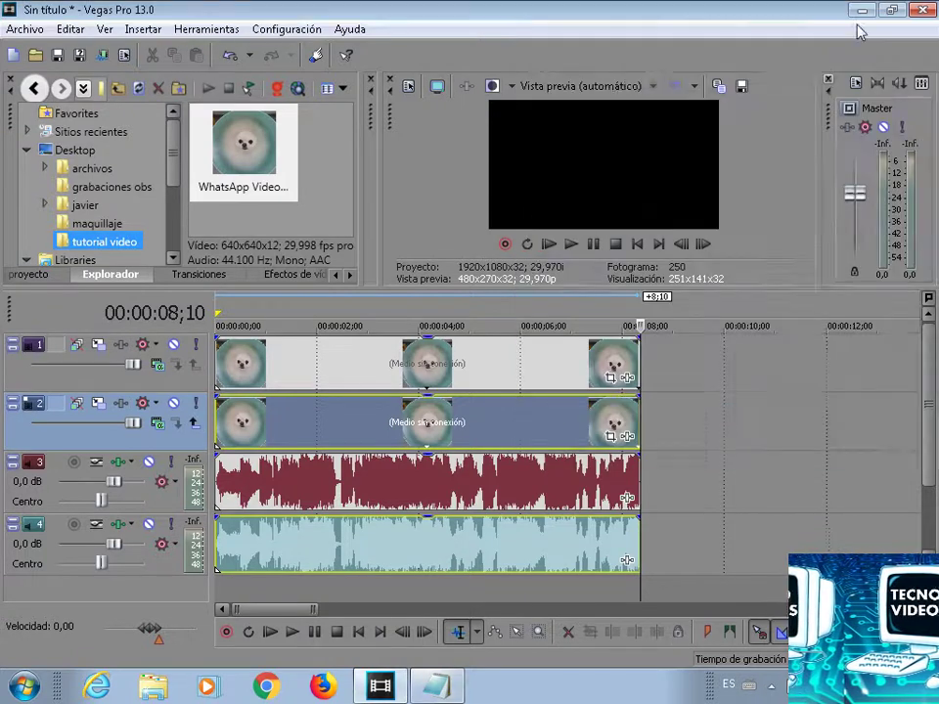
right_click(702, 528)
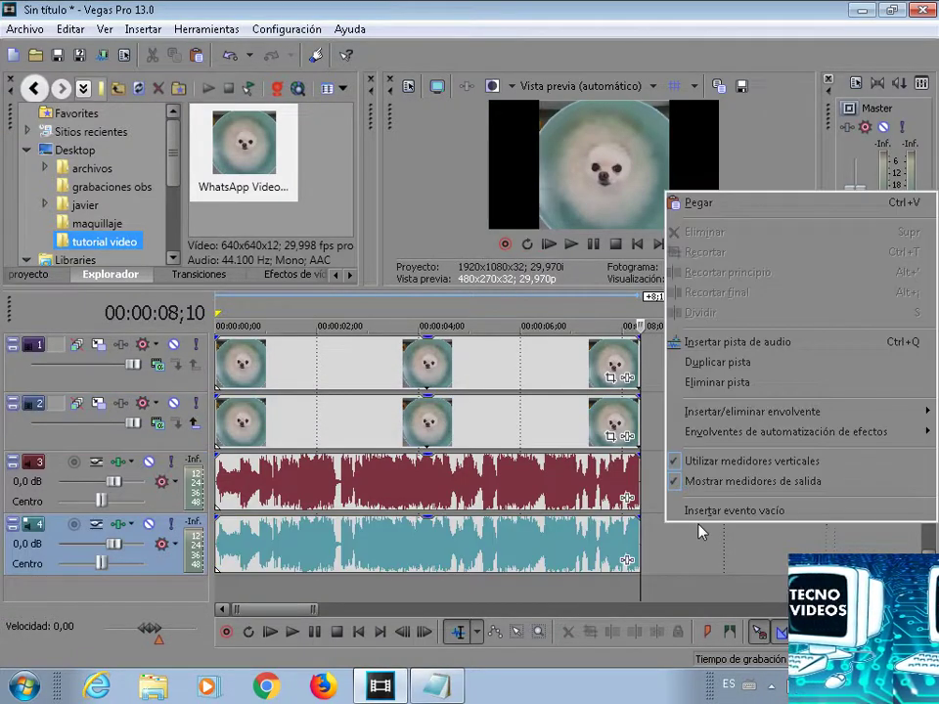
click(709, 394)
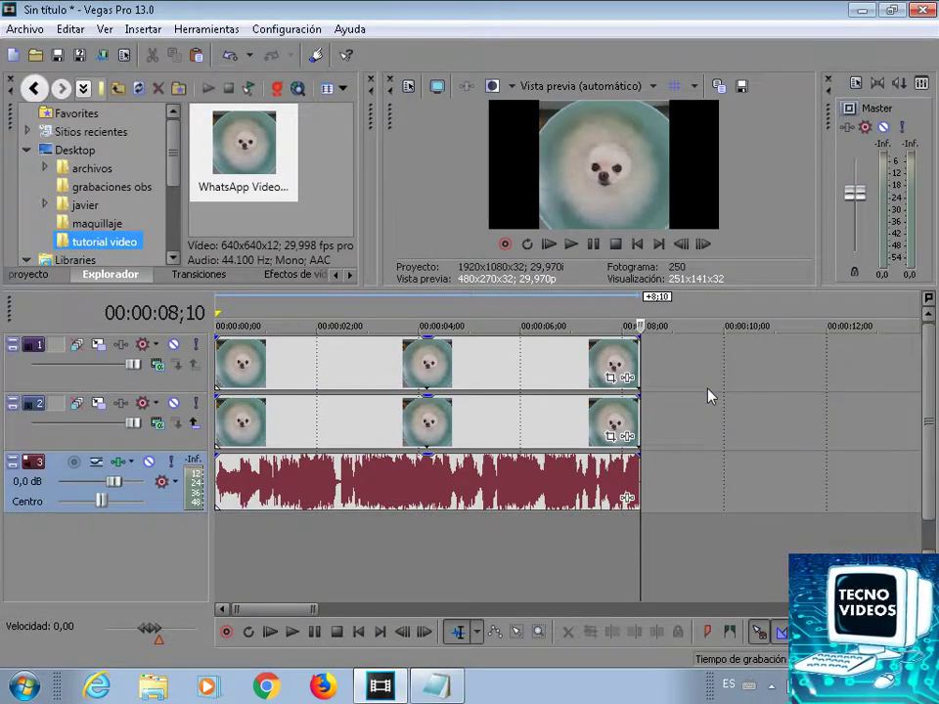
Return to Notepad and, after a blank line, add "nos vamos a efectos de video", breaking the line before "video"
click(439, 690)
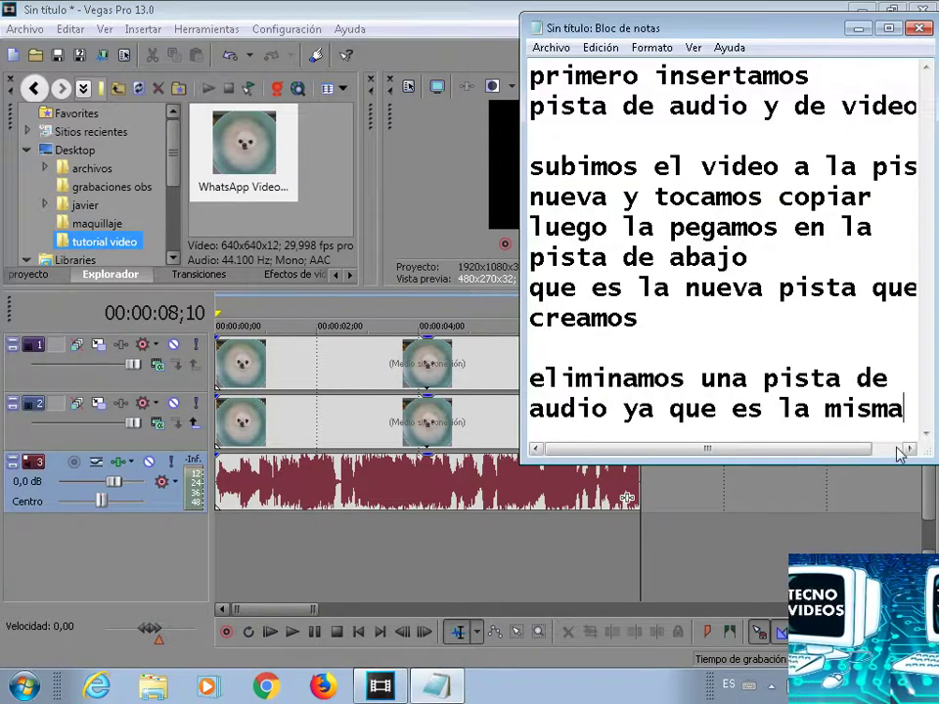
key(Return)
key(Return)
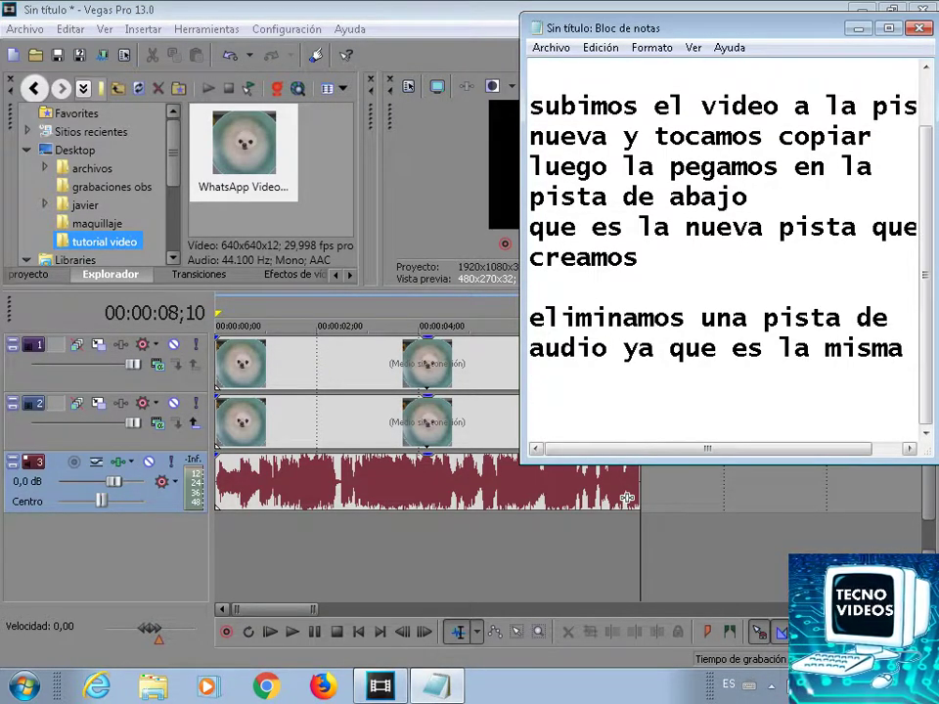
text(nos vamo)
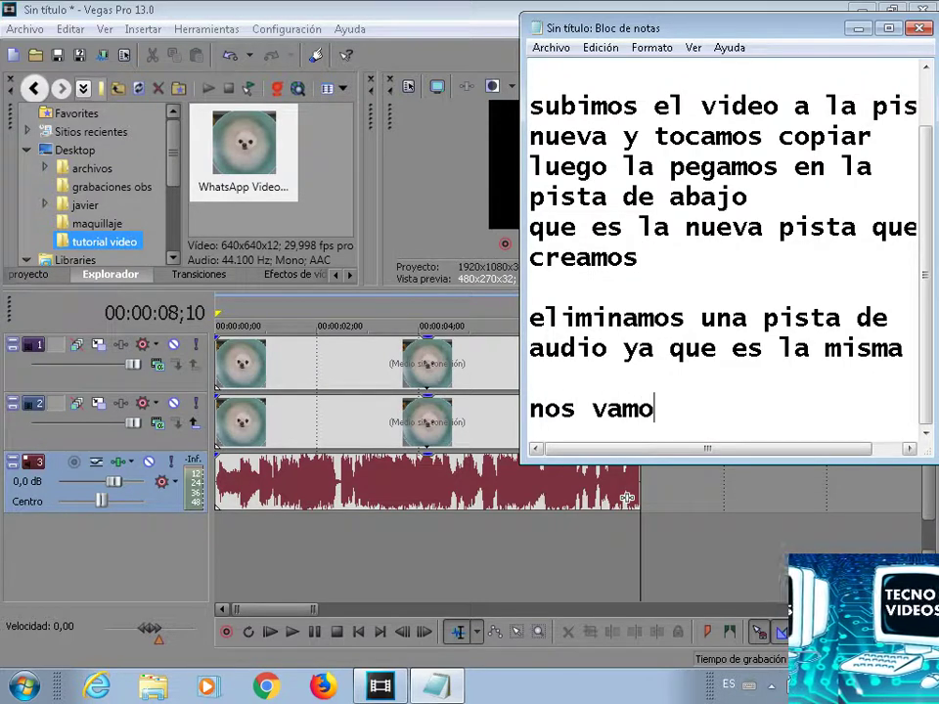
text(s a efec)
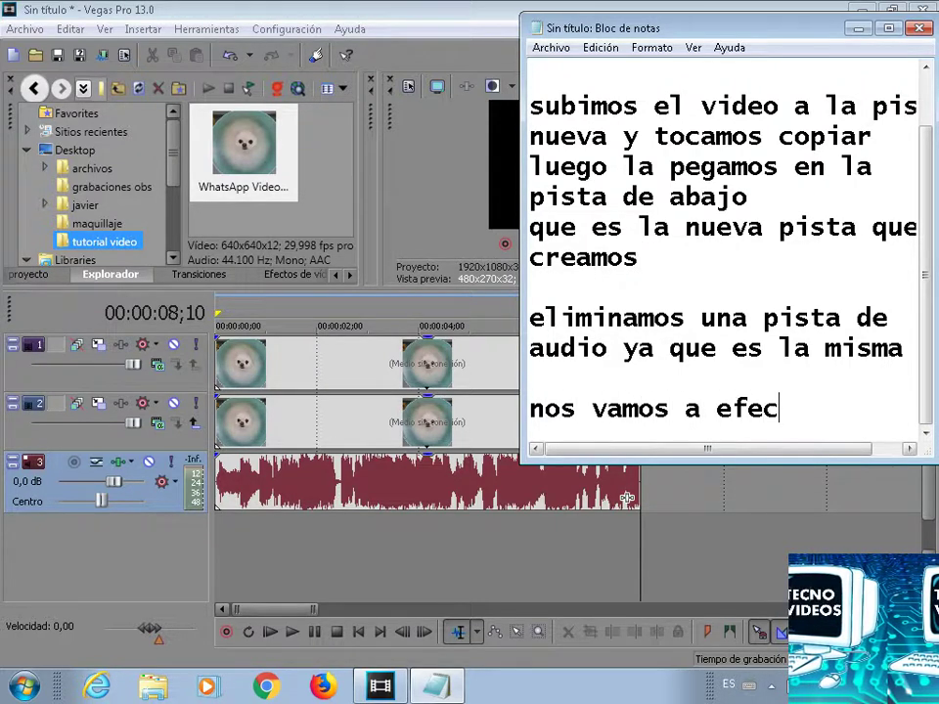
text(tos )
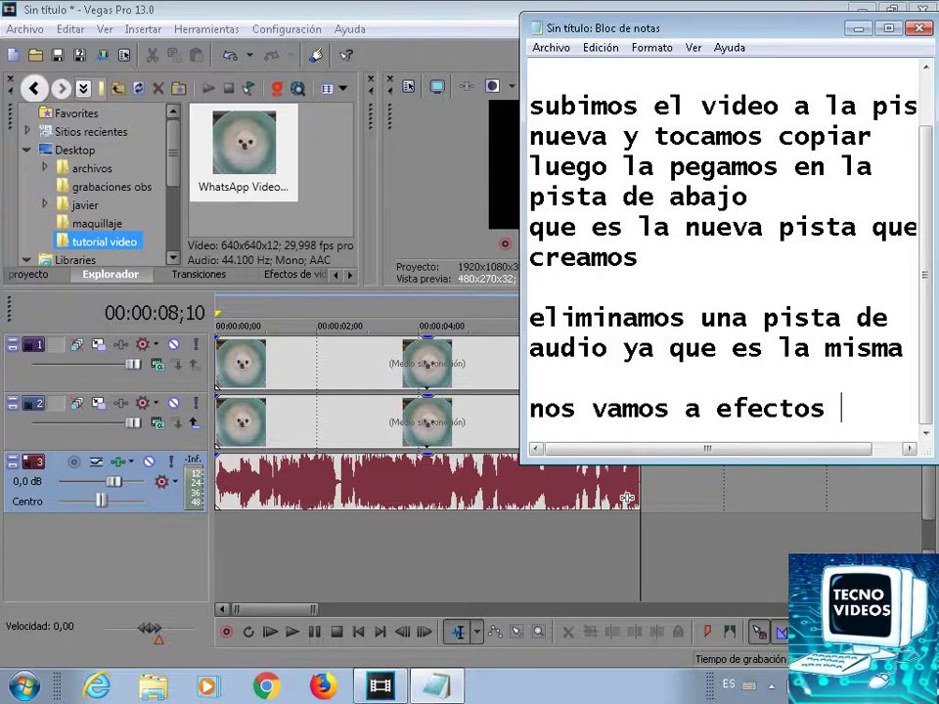
text(de v)
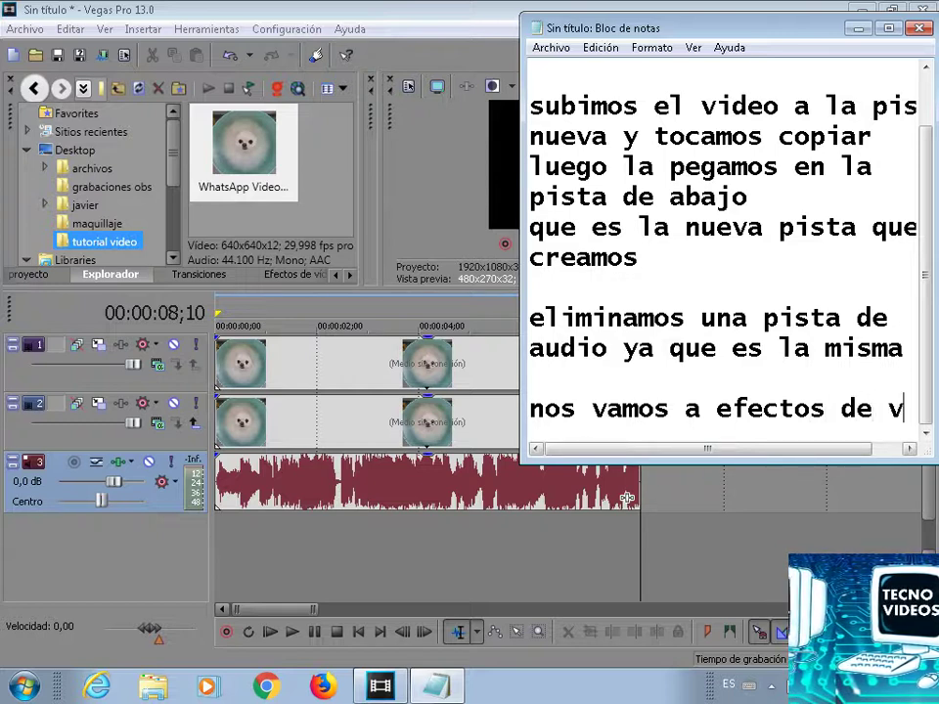
key(Return)
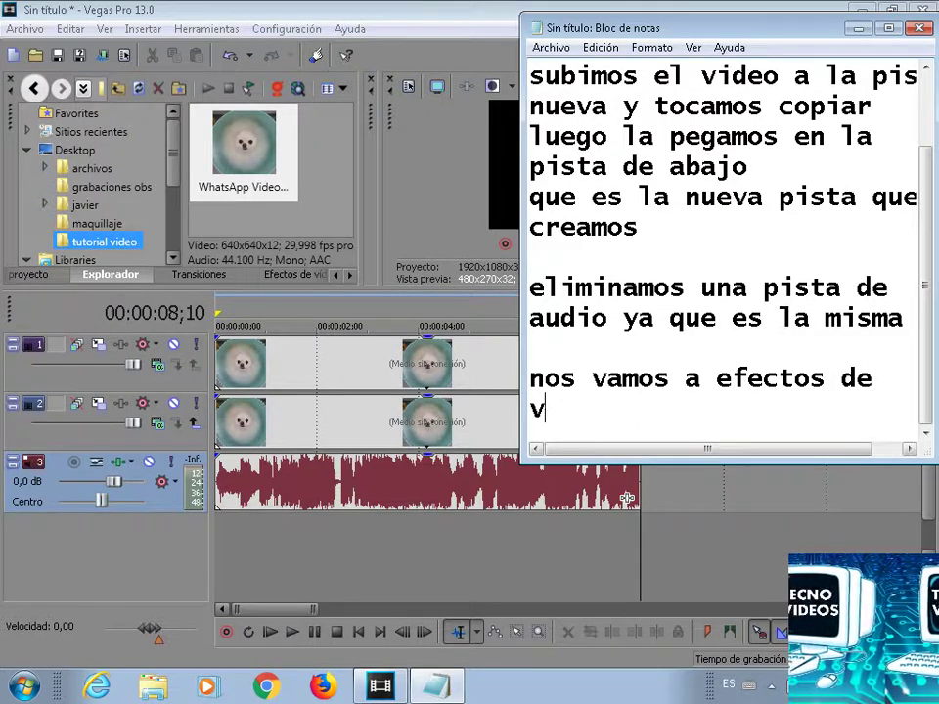
text(ideo)
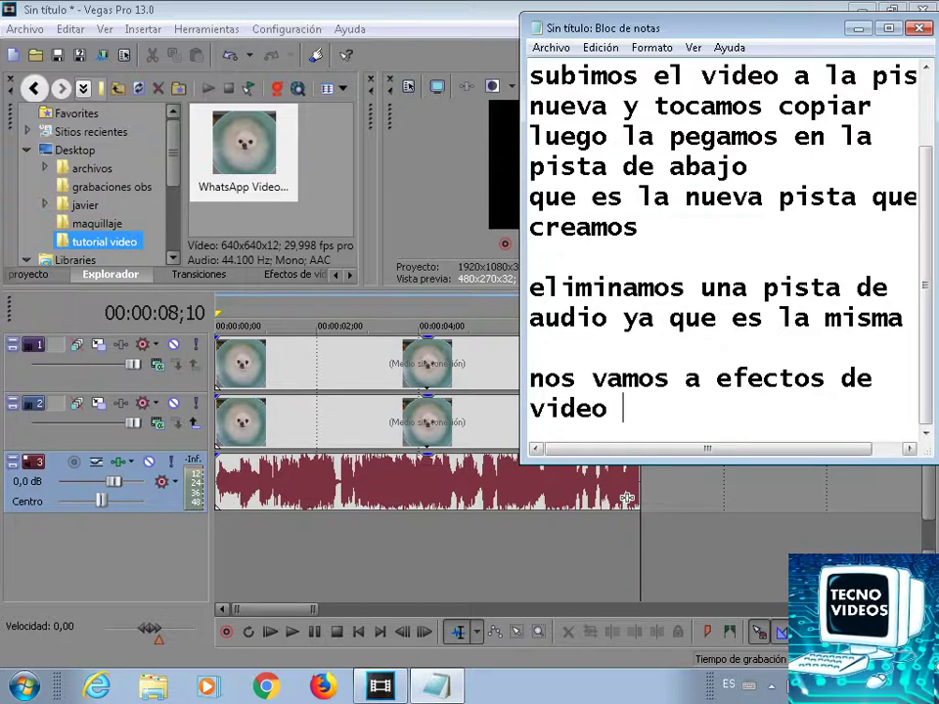
Continue the note line after "video" with "y tocamos:"
text( y toma)
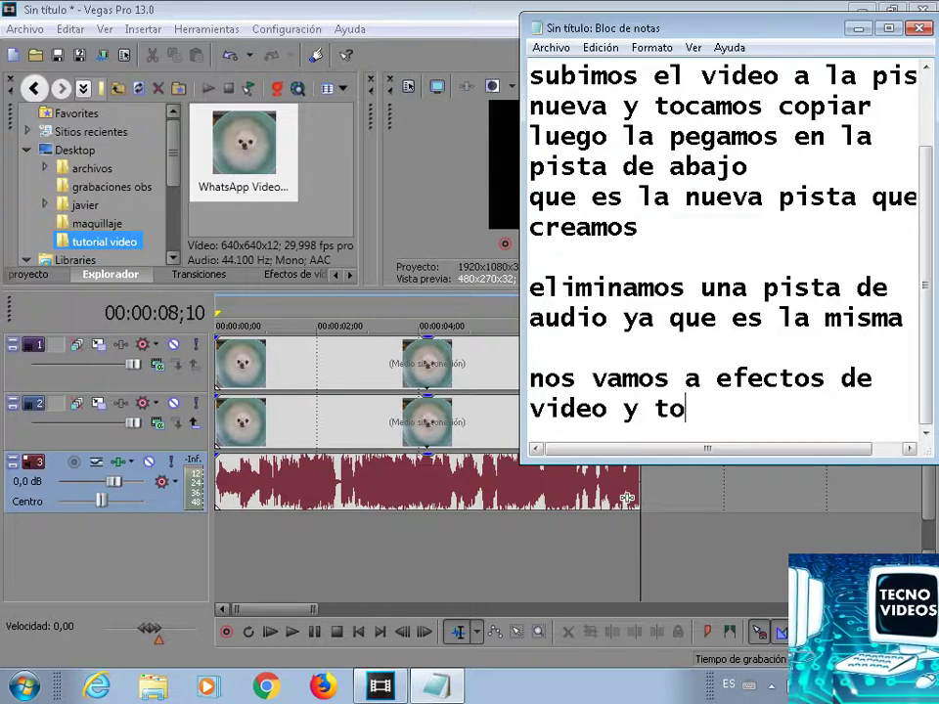
key(BackSpace)
key(BackSpace)
text(ca)
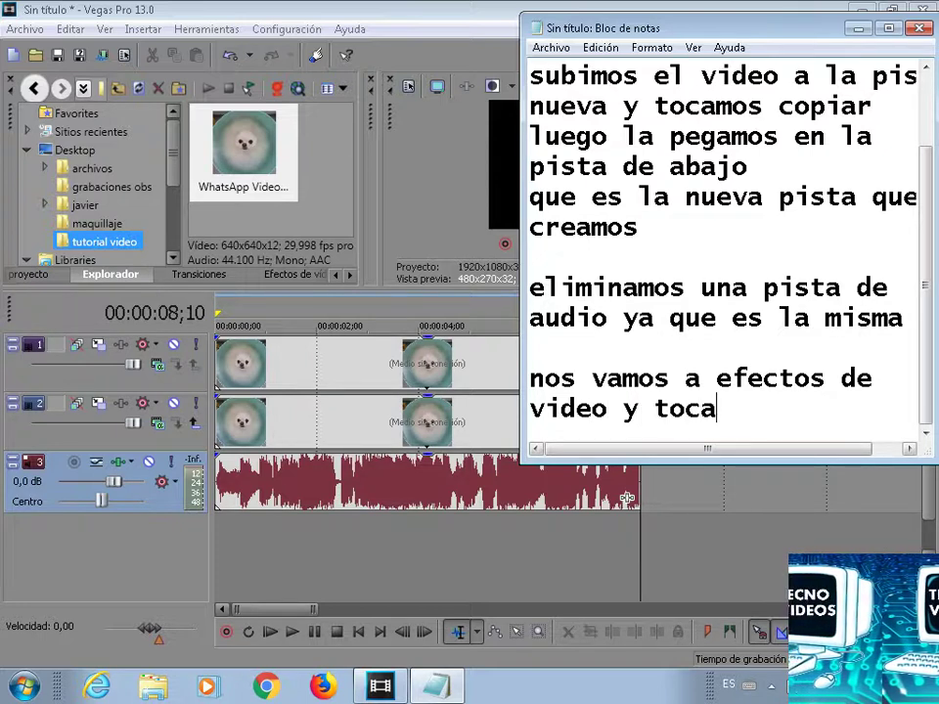
text(mos: )
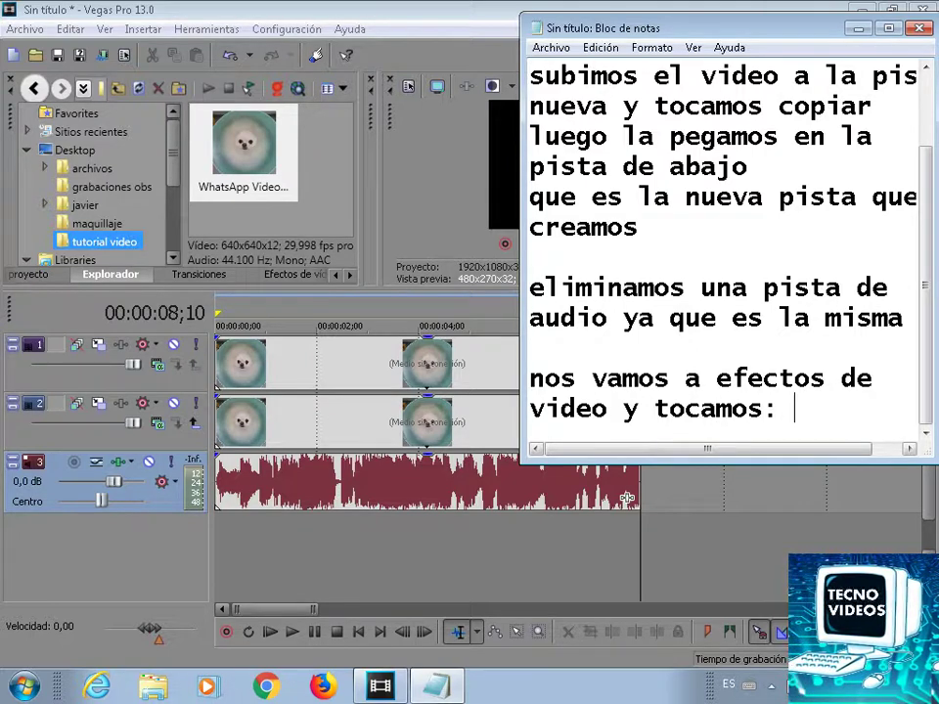
Complete the instruction with the effect name "desenfoque gausiano", putting "gausiano" on its own line
text(desen)
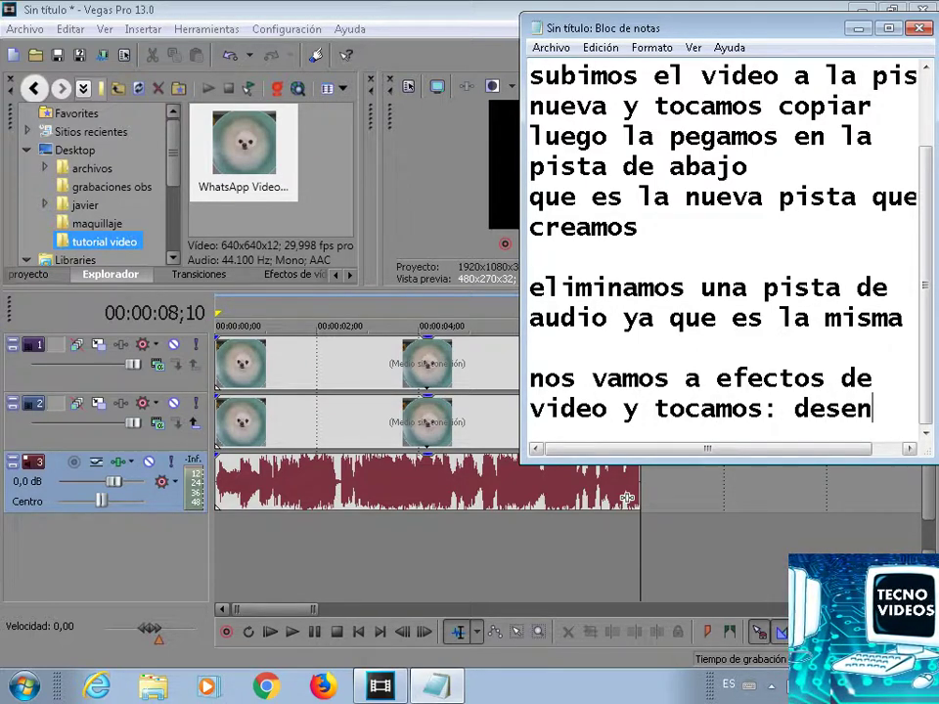
text(foque)
key(Return)
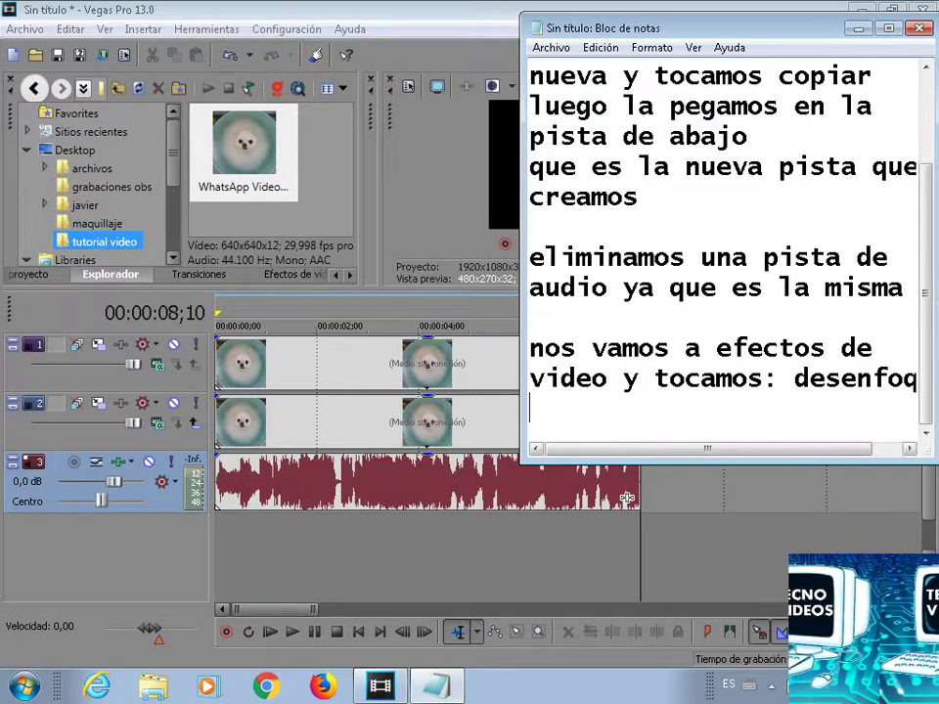
text(gau)
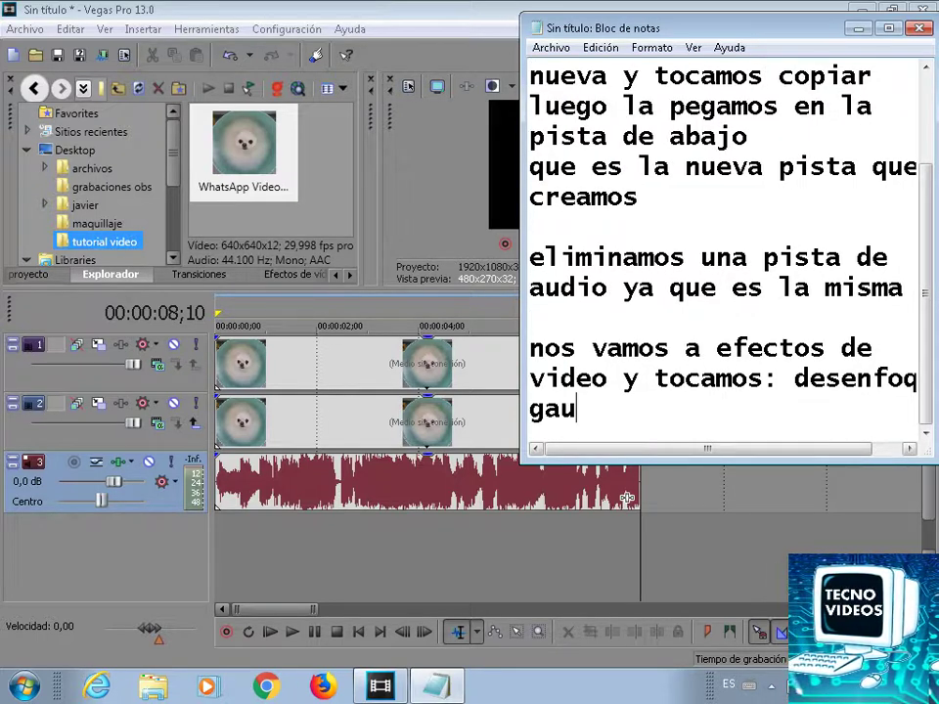
text(sian)
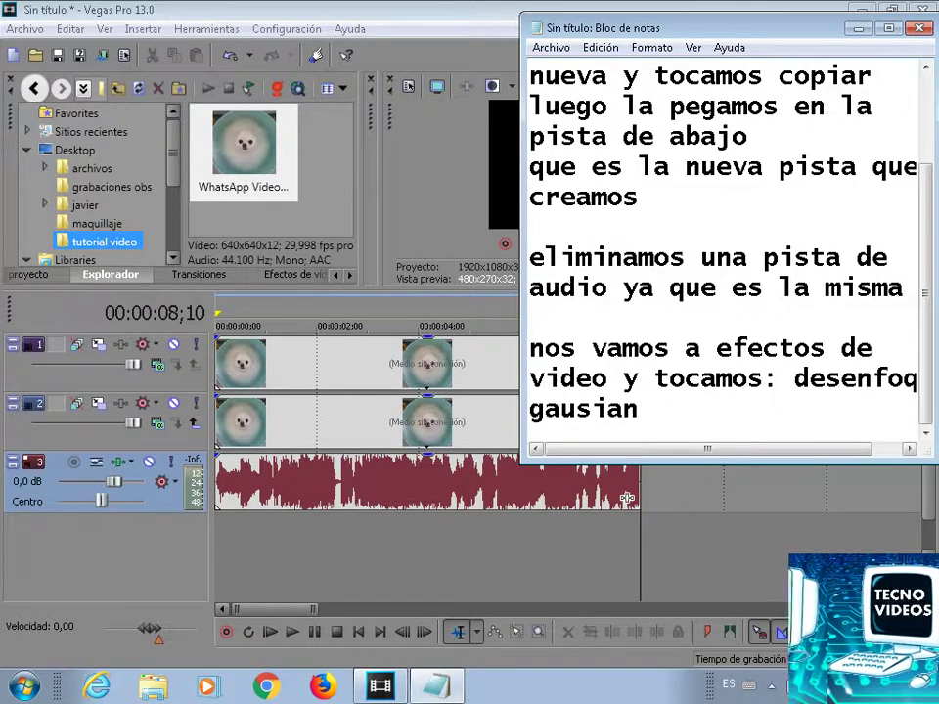
text(o)
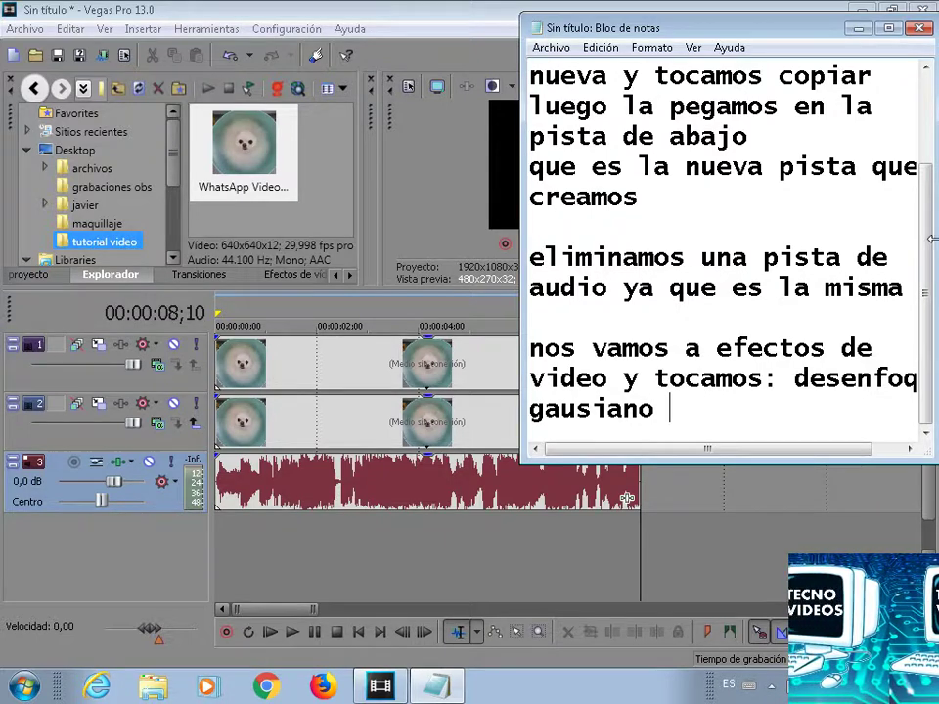
Back in Vegas Pro, apply the default preset of the Desenfoque gausiano video effect to the track 2 clip and close the effect window
click(858, 30)
click(300, 276)
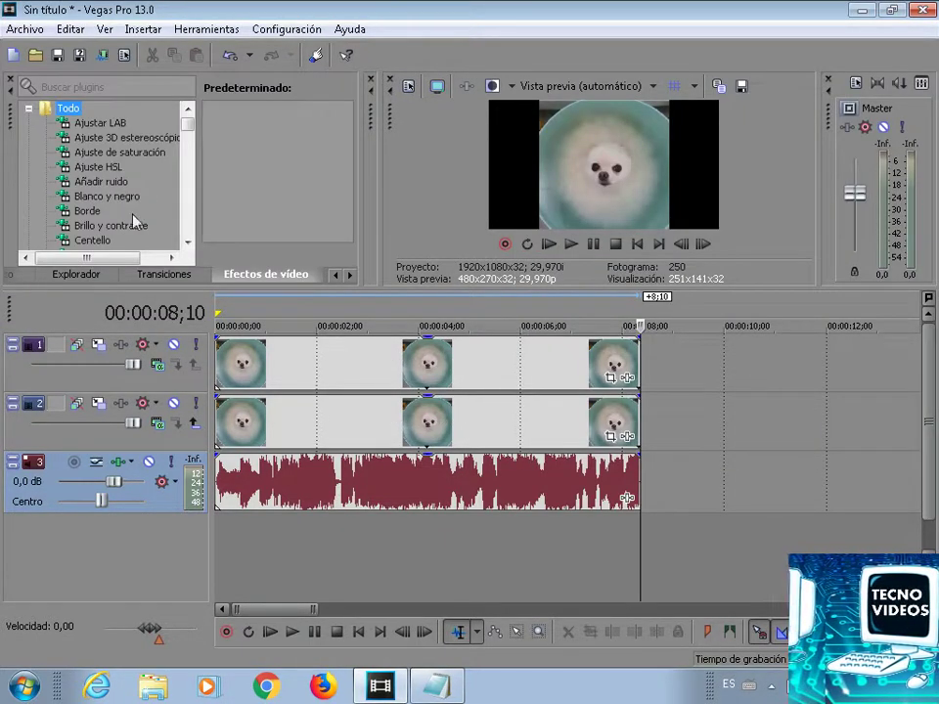
drag(187, 128, 189, 154)
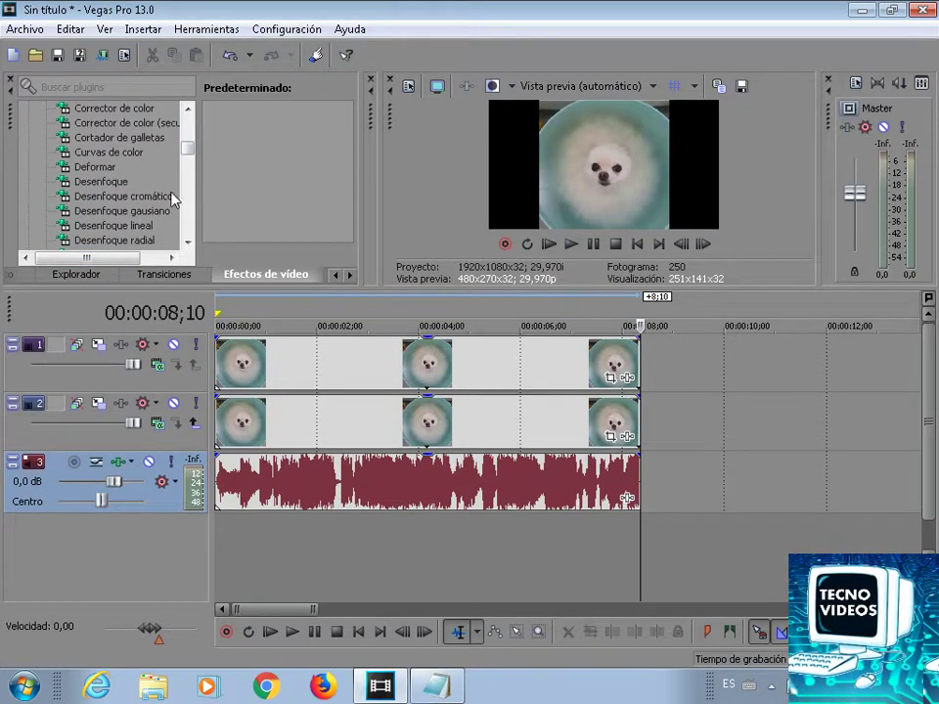
click(122, 210)
drag(266, 147, 374, 435)
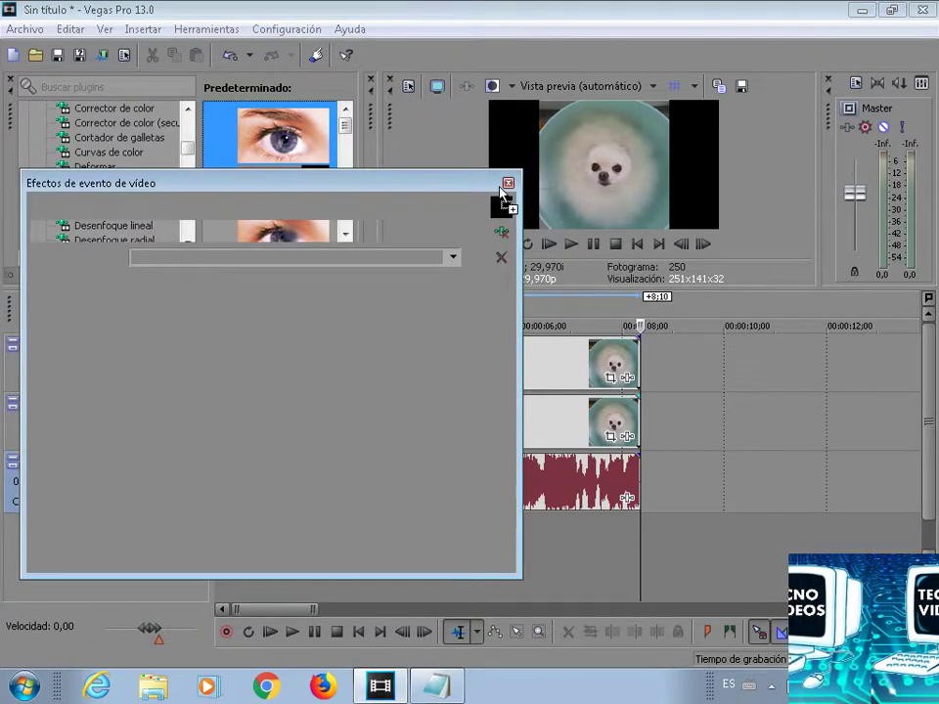
click(507, 184)
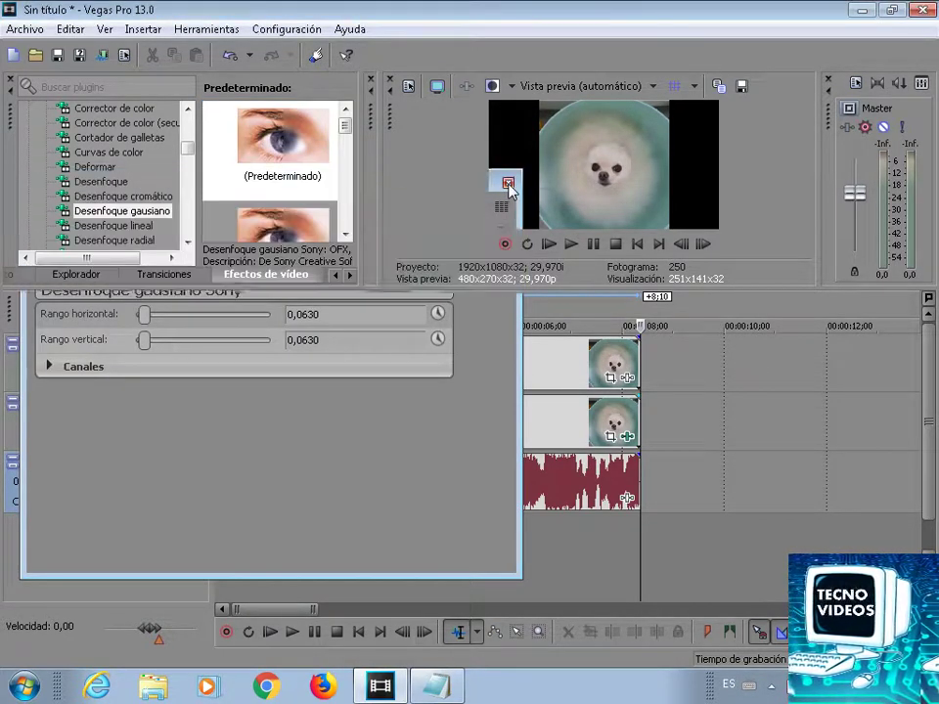
Return to Notepad and, after a blank line, add "finalmente para hacer" followed by "el efecto" on a new line
key(alt+Tab)
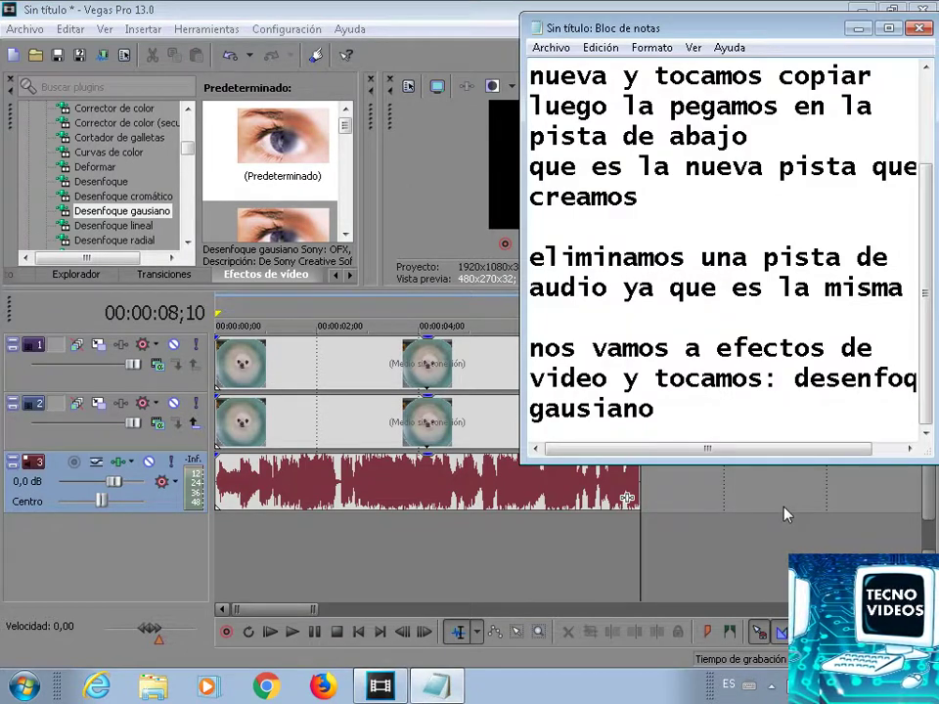
key(Return)
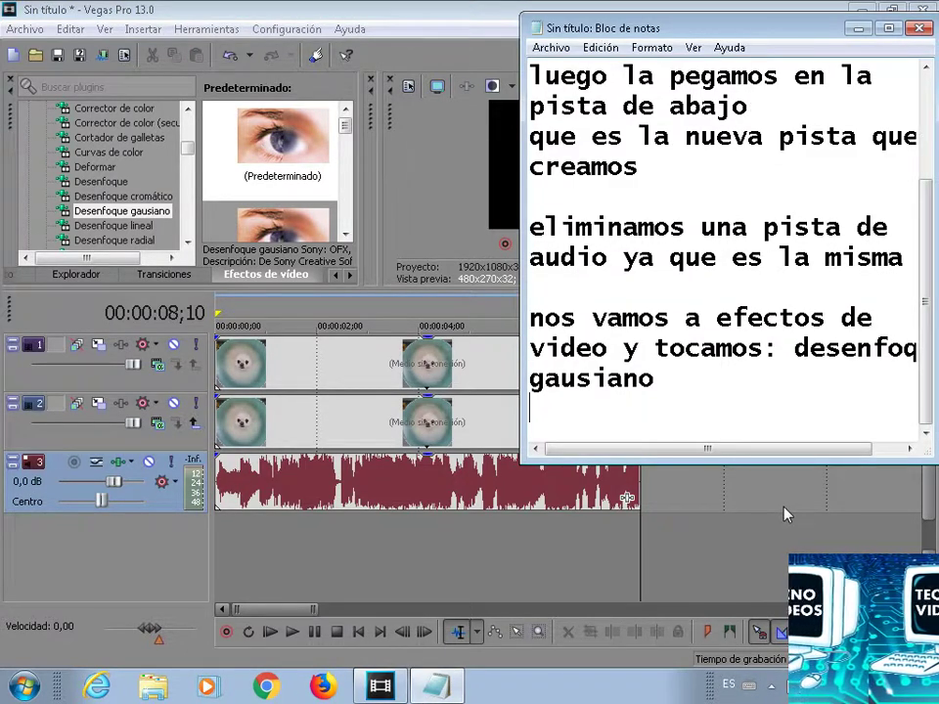
key(Return)
text(fina)
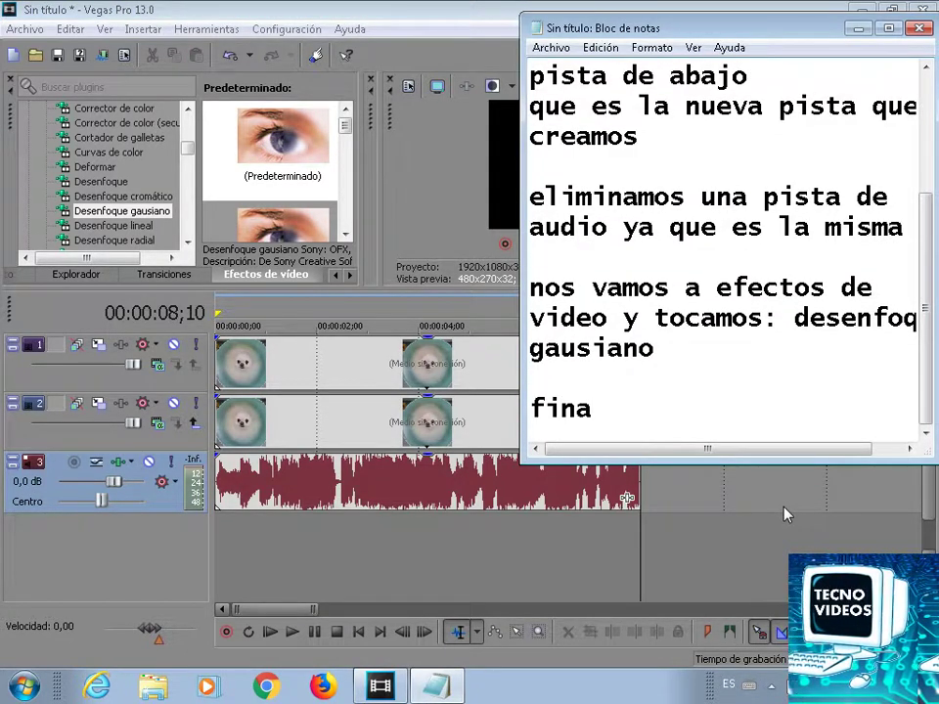
text(lmente para hacer)
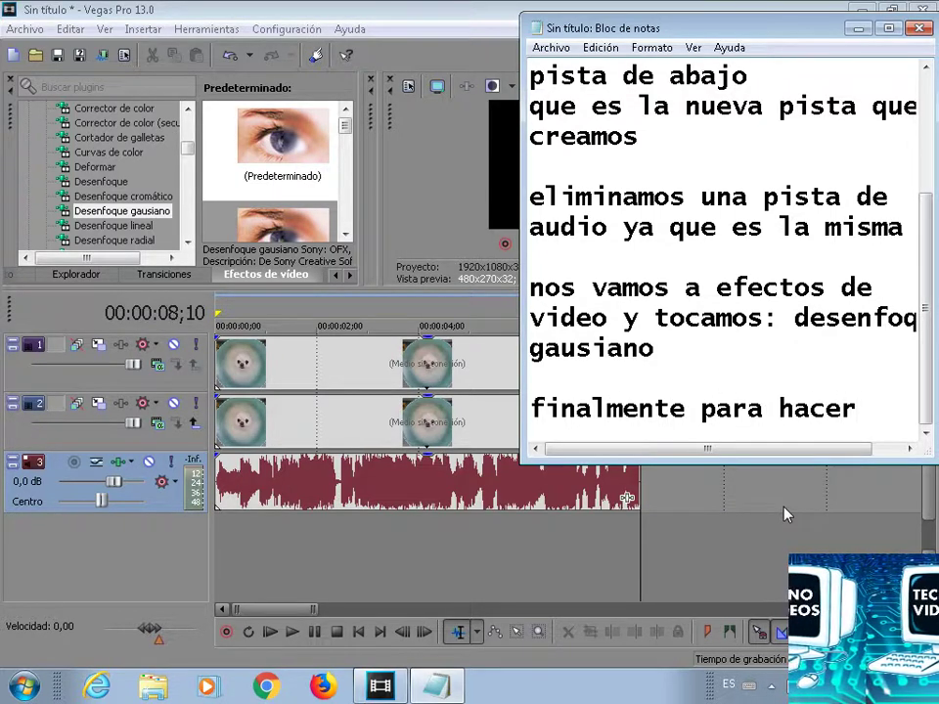
key(Return)
text(el ef)
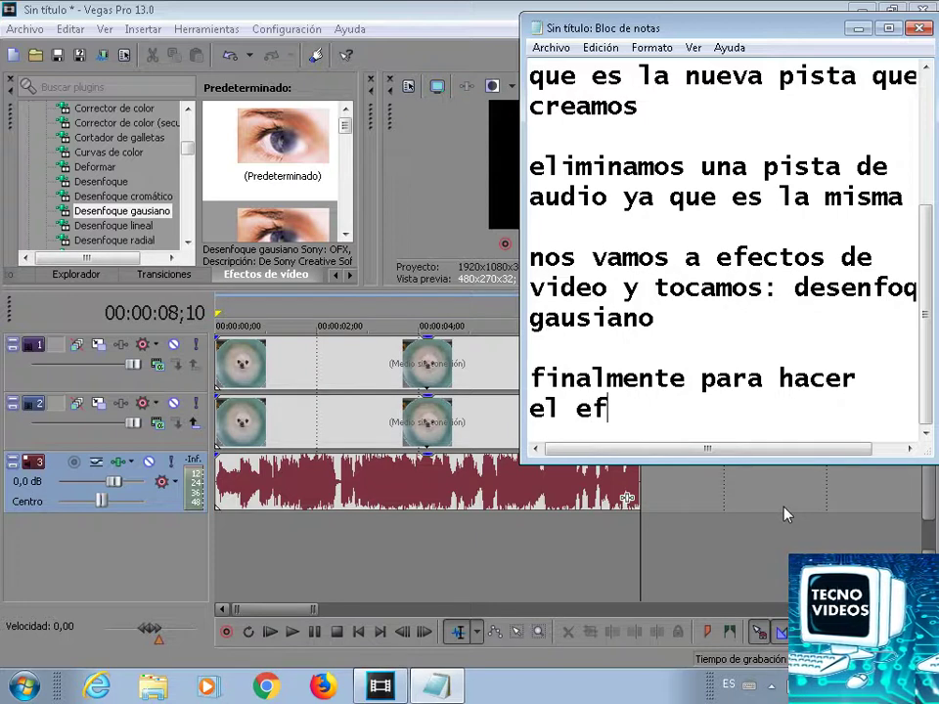
text(ecto)
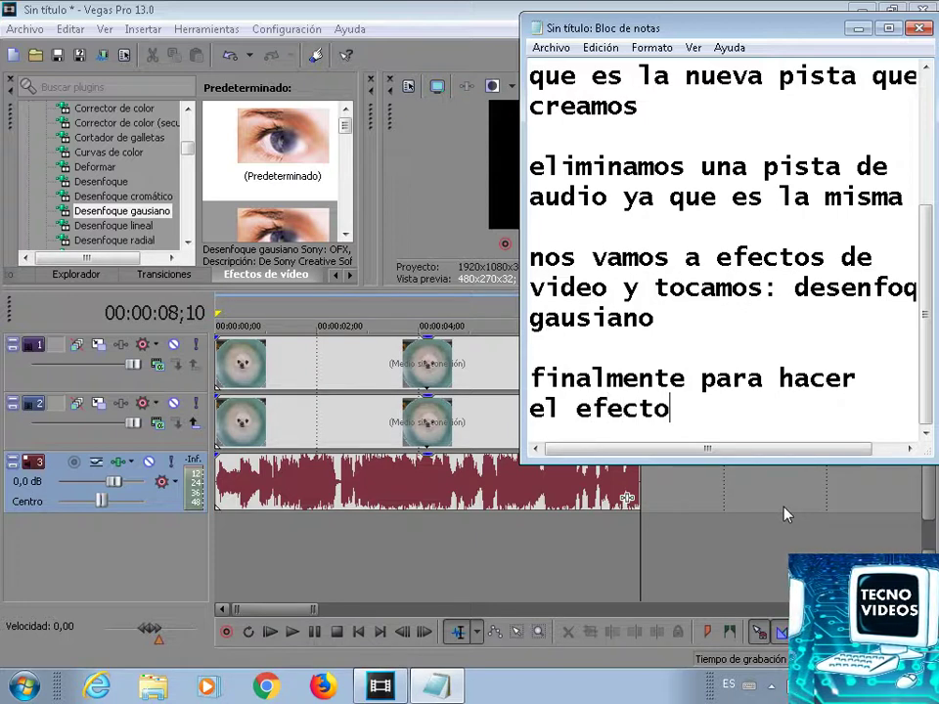
Continue the note after "el efecto" with "tocamos en panoramizacion del video", breaking the line before "panoramizacion"
text( tocamos n)
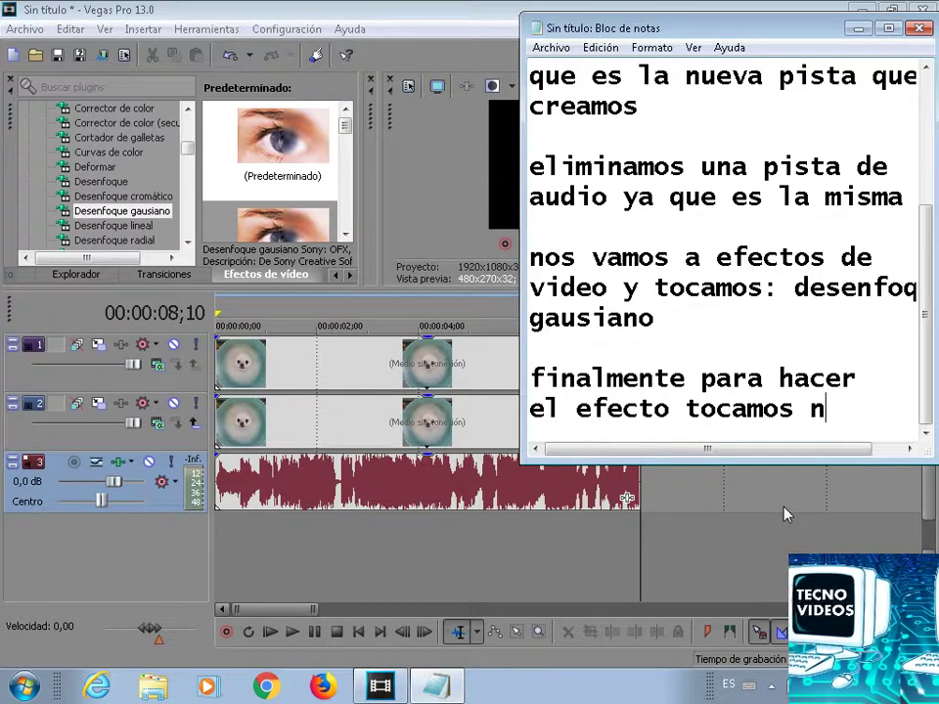
key(BackSpace)
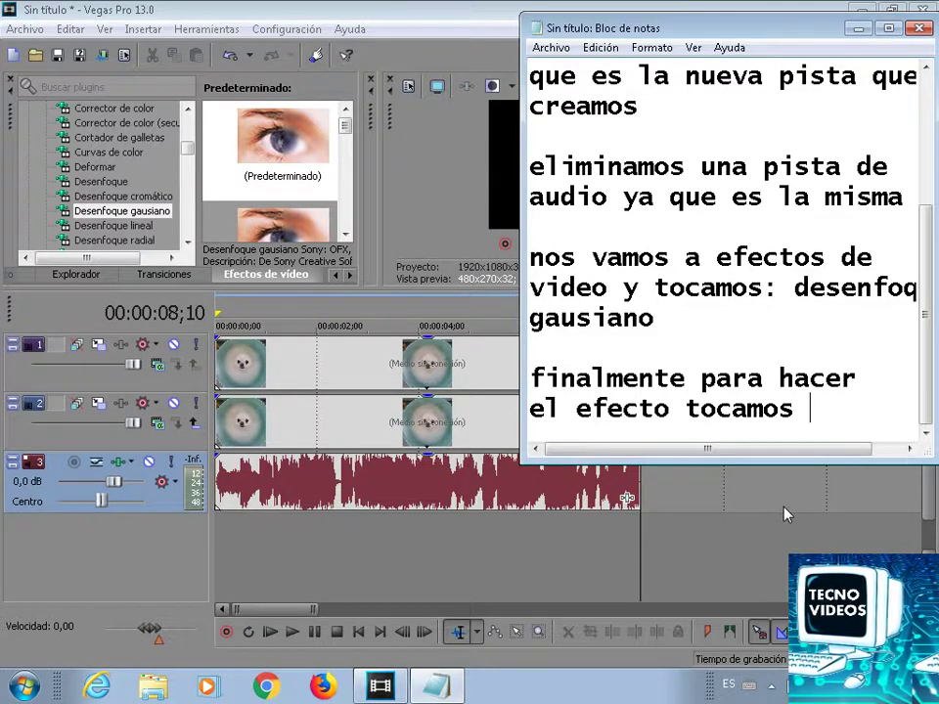
text(en)
key(Return)
text(panoram,)
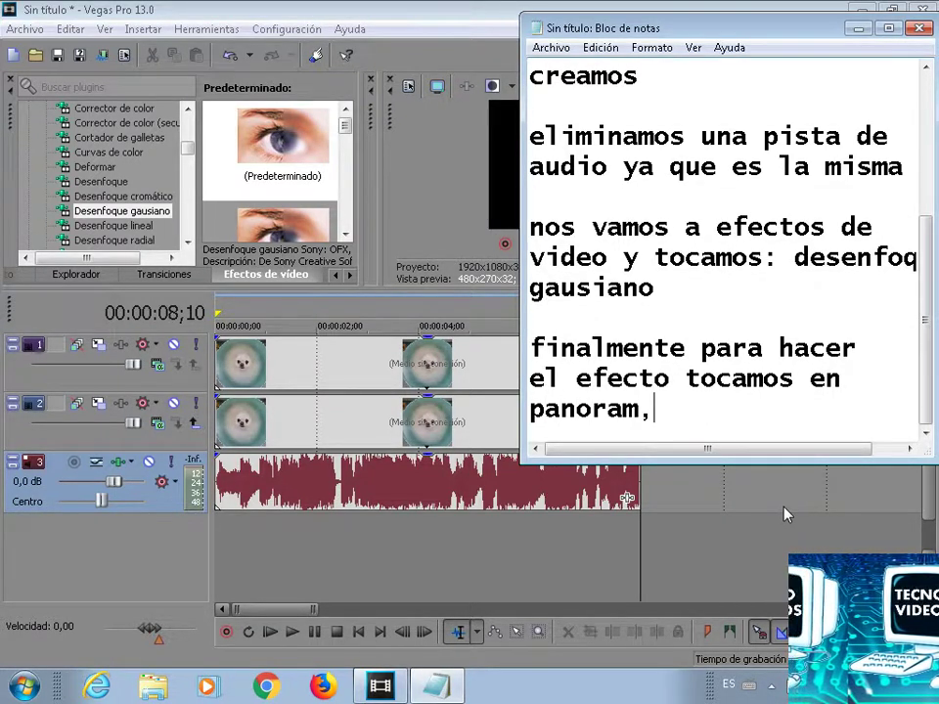
key(BackSpace)
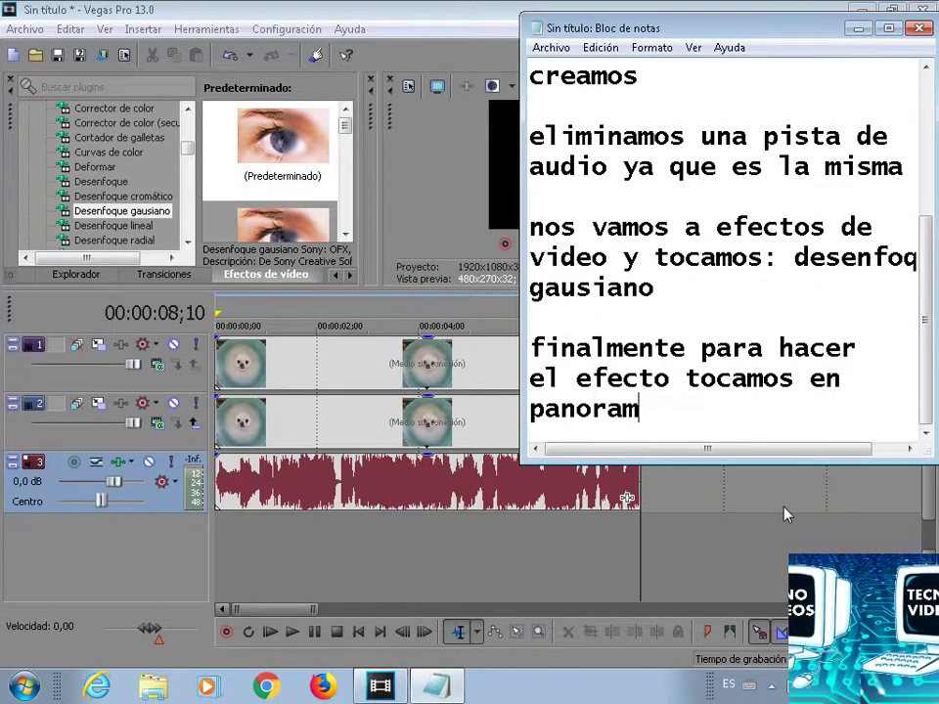
text(izacio)
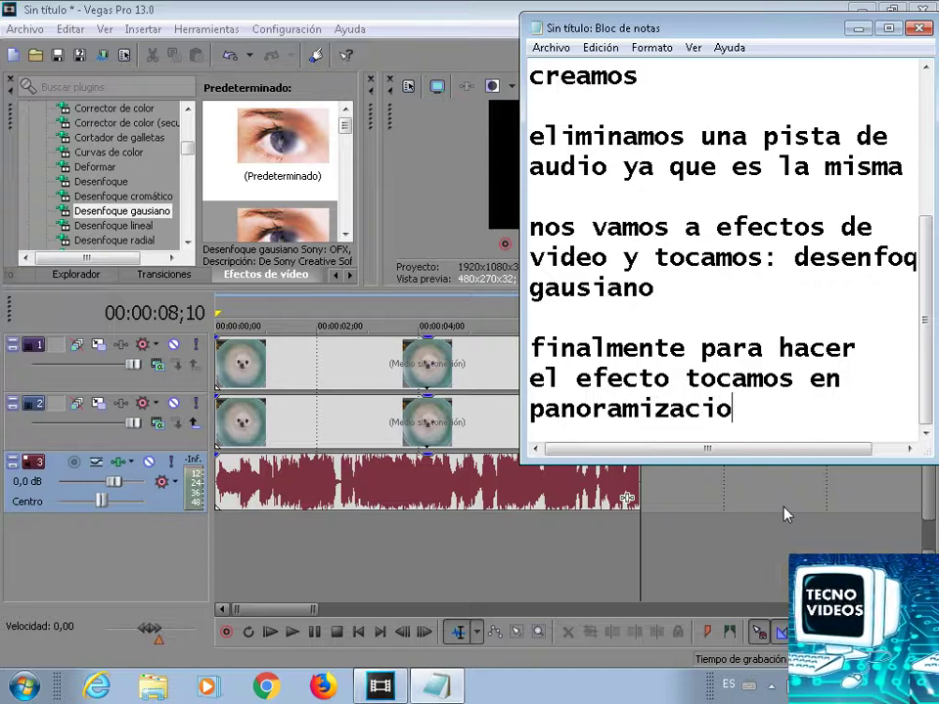
text(n del video)
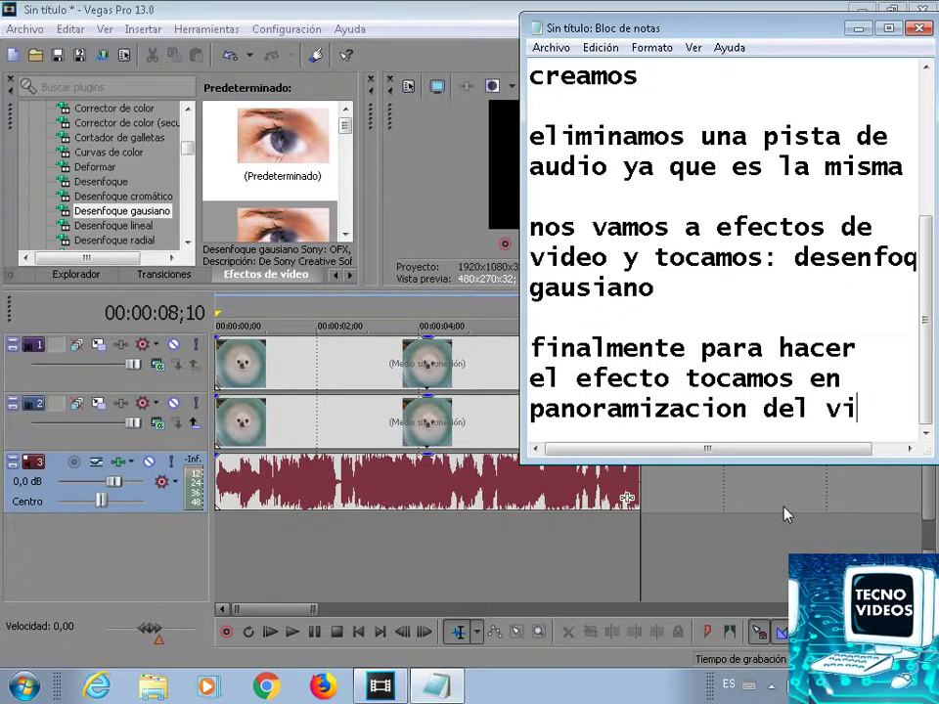
Add the next note line, "de abajo y en donde dice"
key(Return)
text(de )
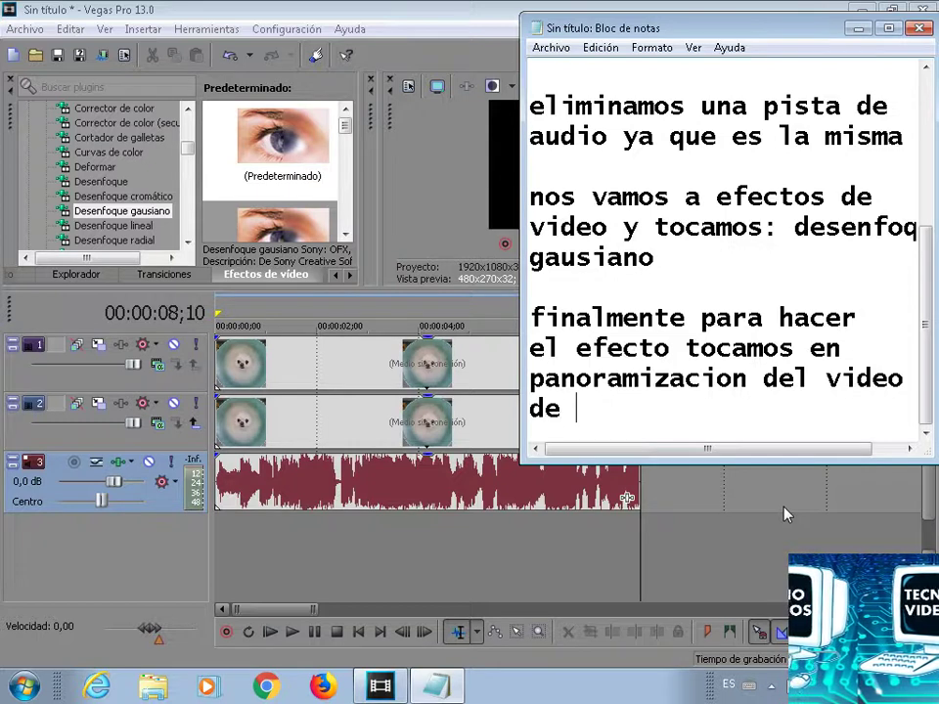
text(abajo)
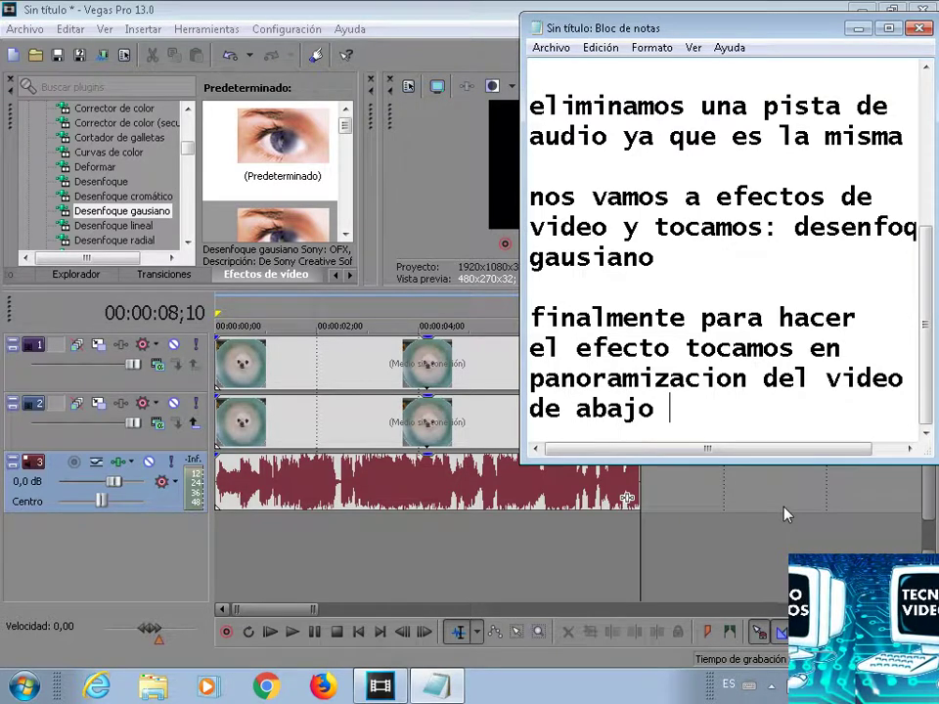
text( y en)
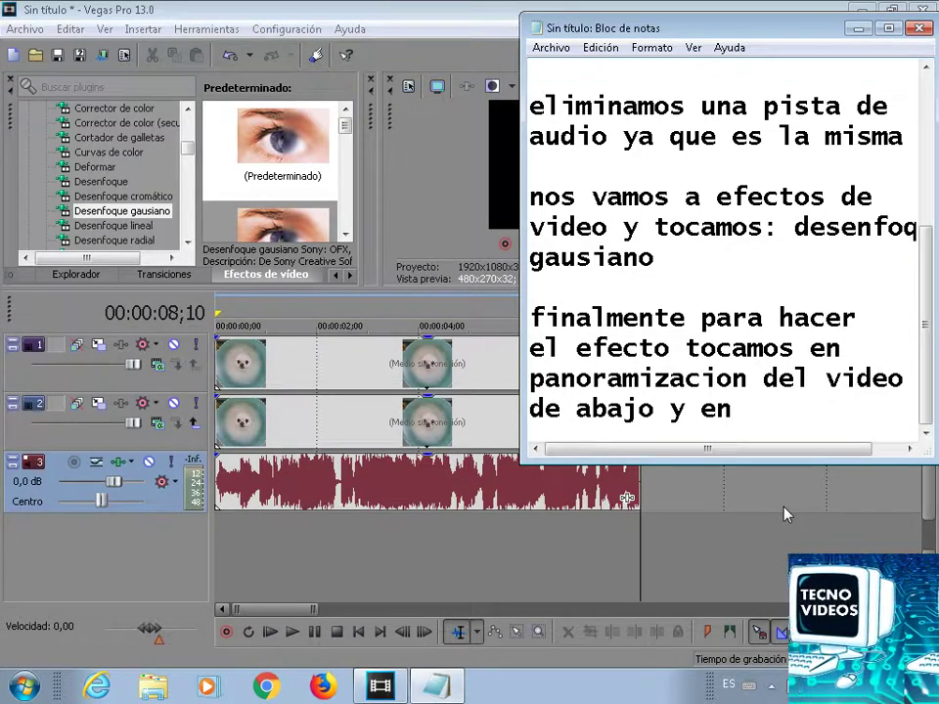
text(donde dice)
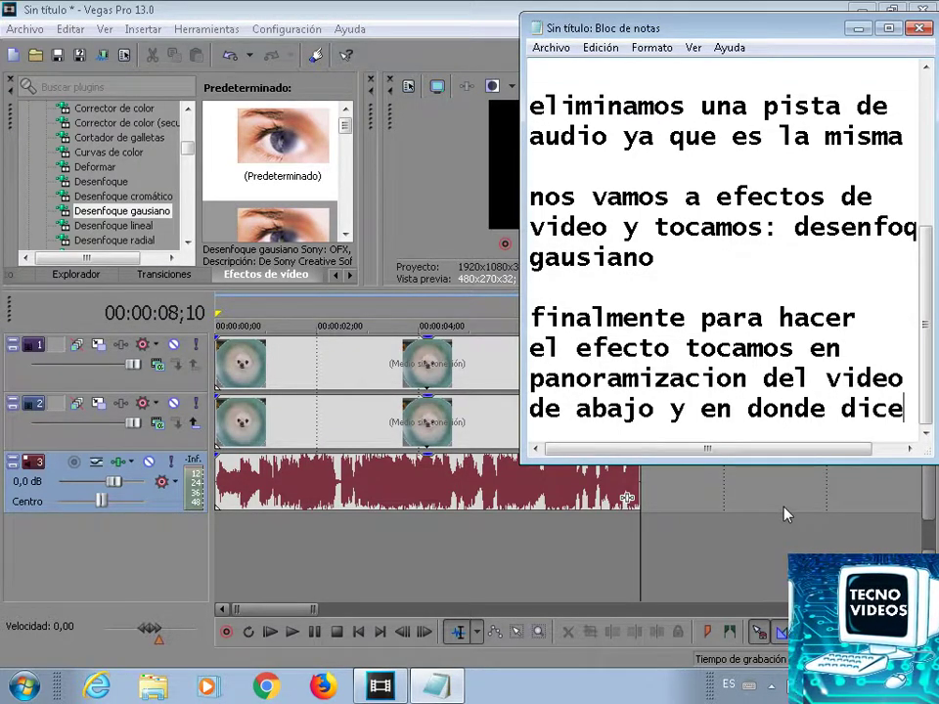
Name the option on two new note lines: "origen- mantener" and "relacion de aspecto"
key(Return)
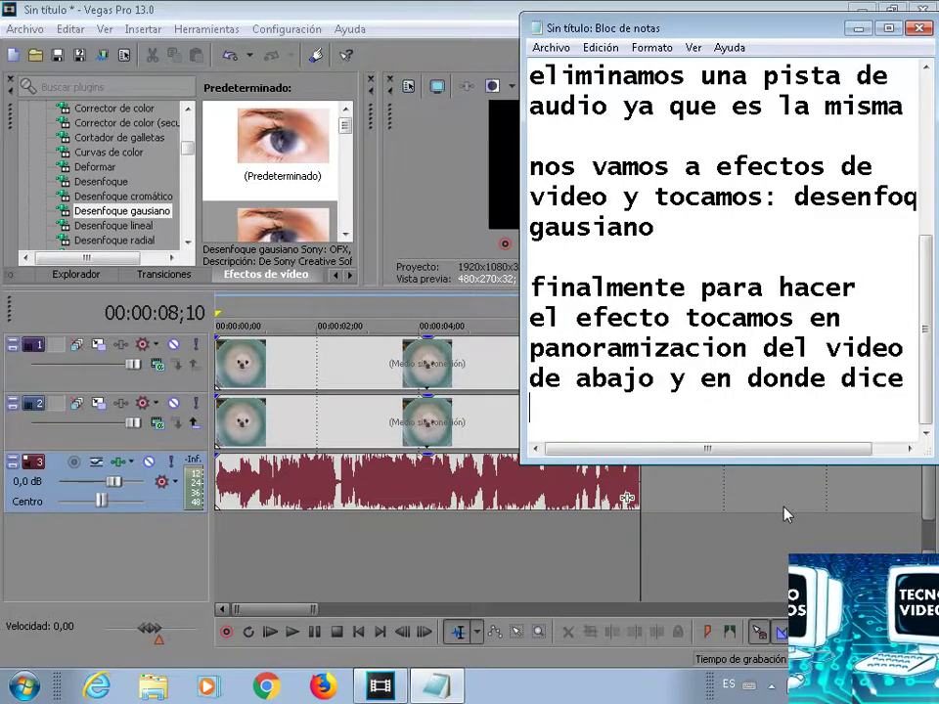
text(orige)
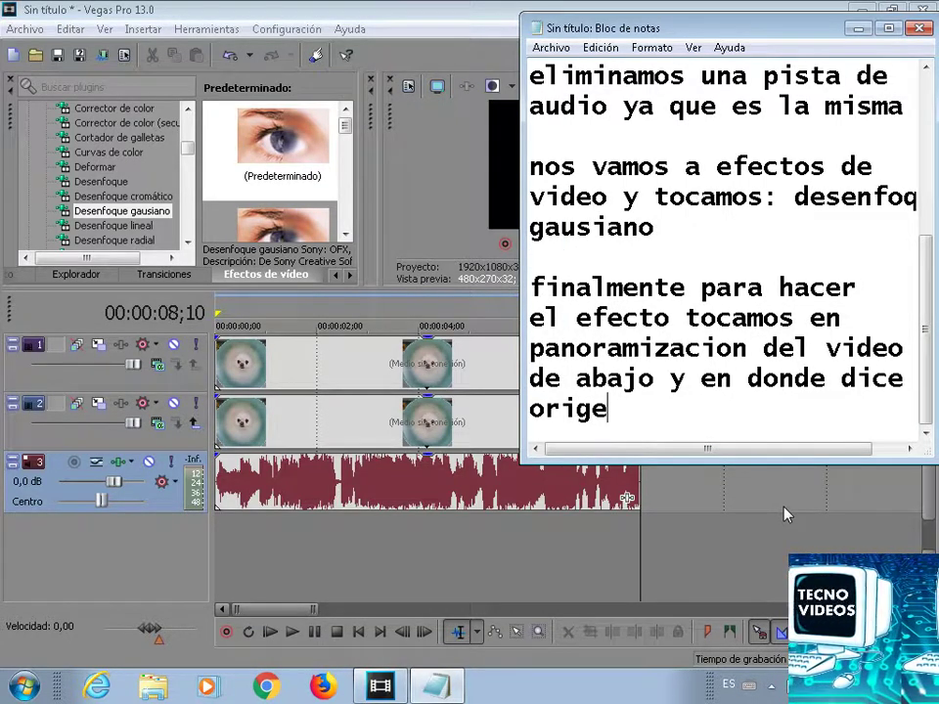
text(n-)
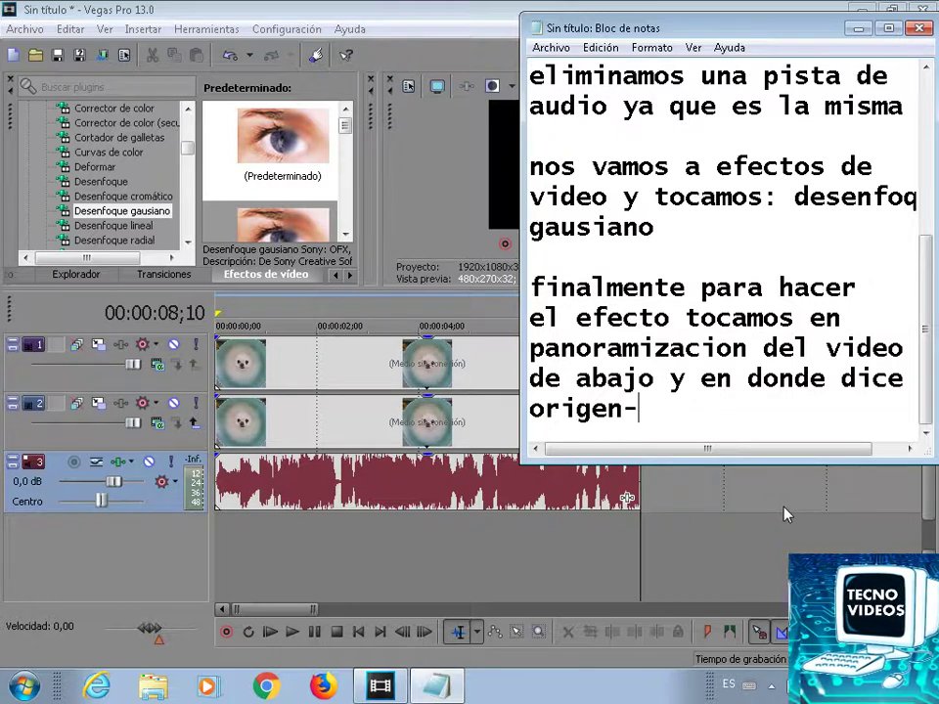
text( mantener)
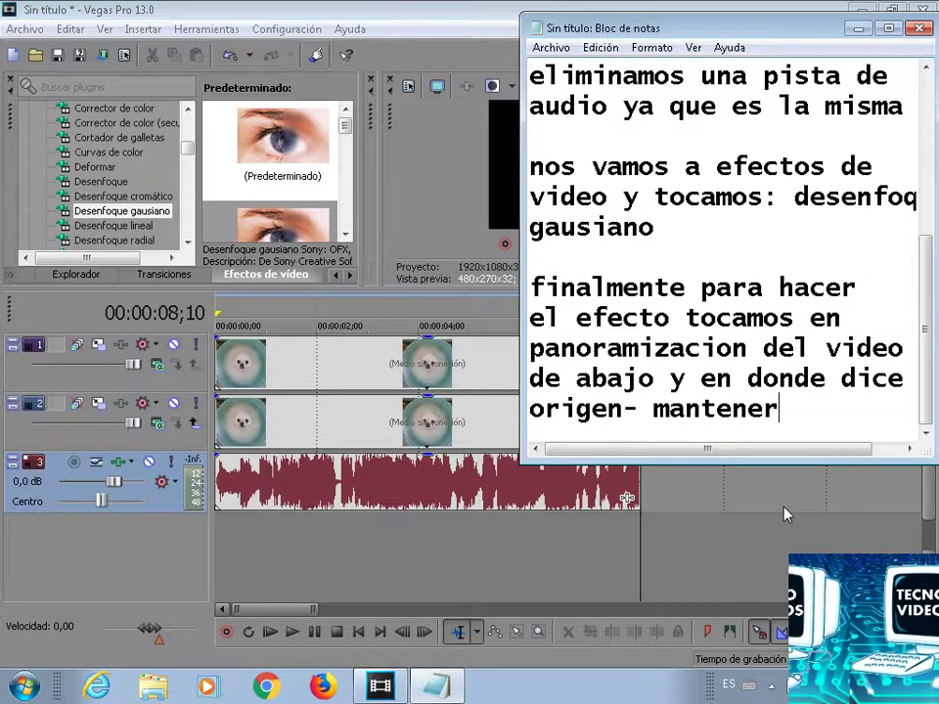
key(Return)
text(relac)
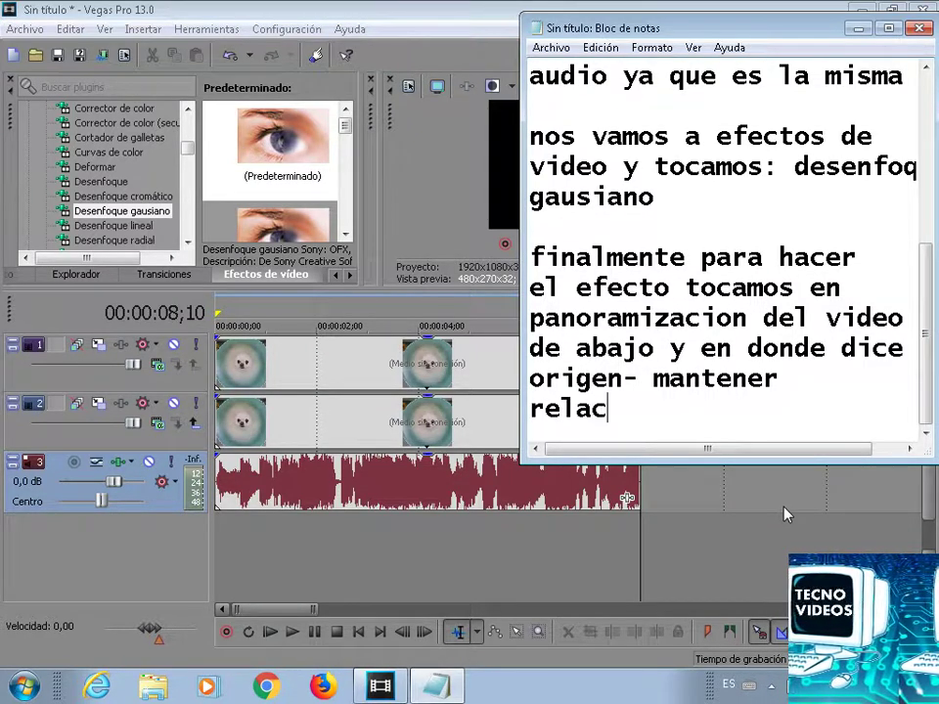
text(ion de aspectp)
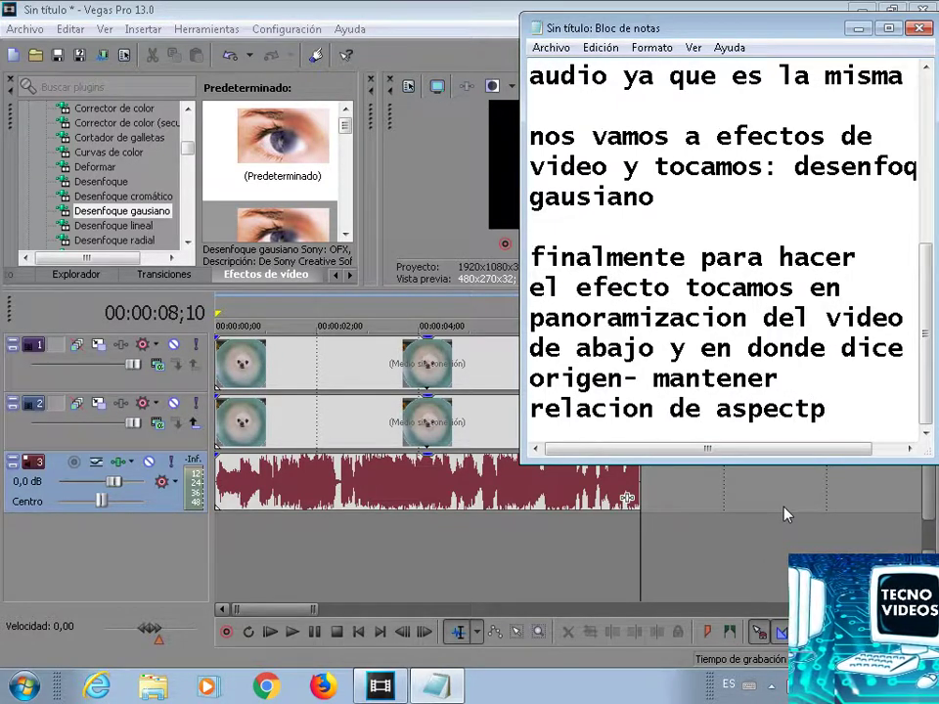
key(BackSpace)
text(o)
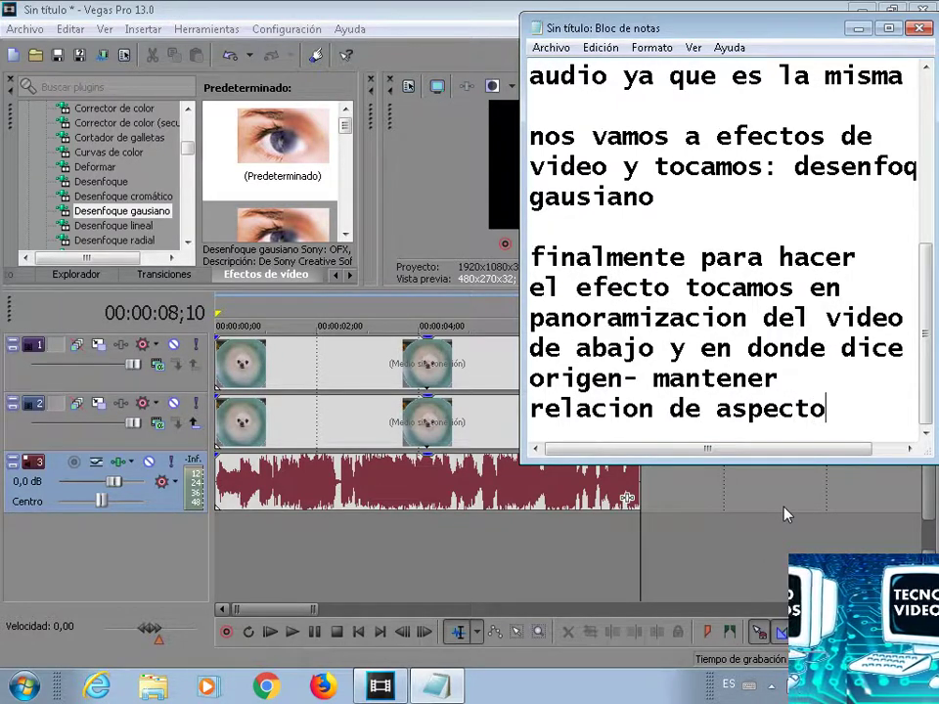
Finish the instruction with a new line reading "le damos que :NO"
key(Return)
text(le da)
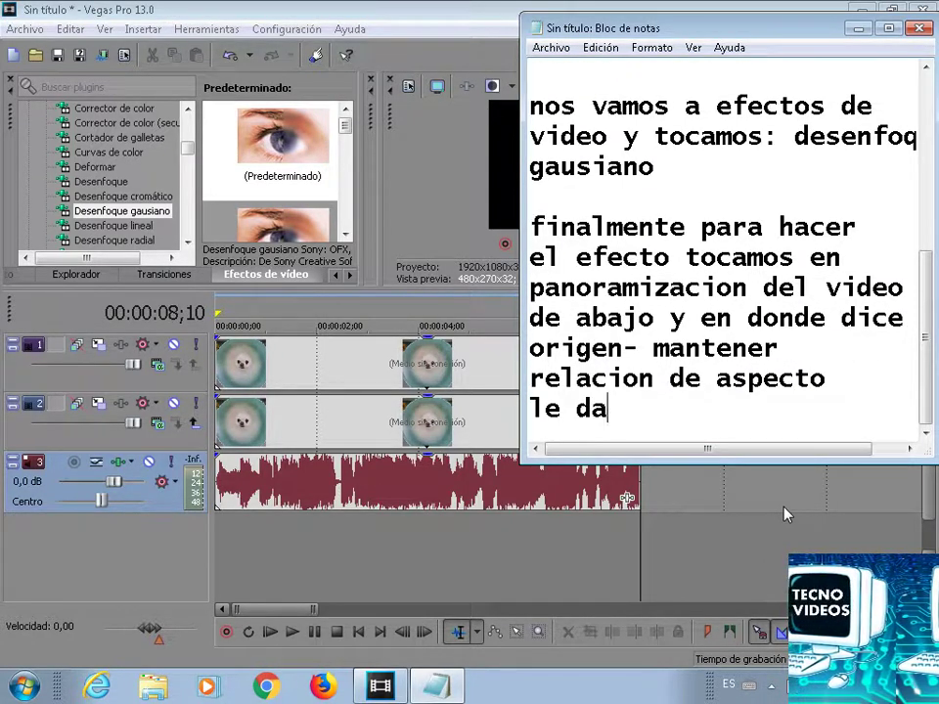
text(mos que )
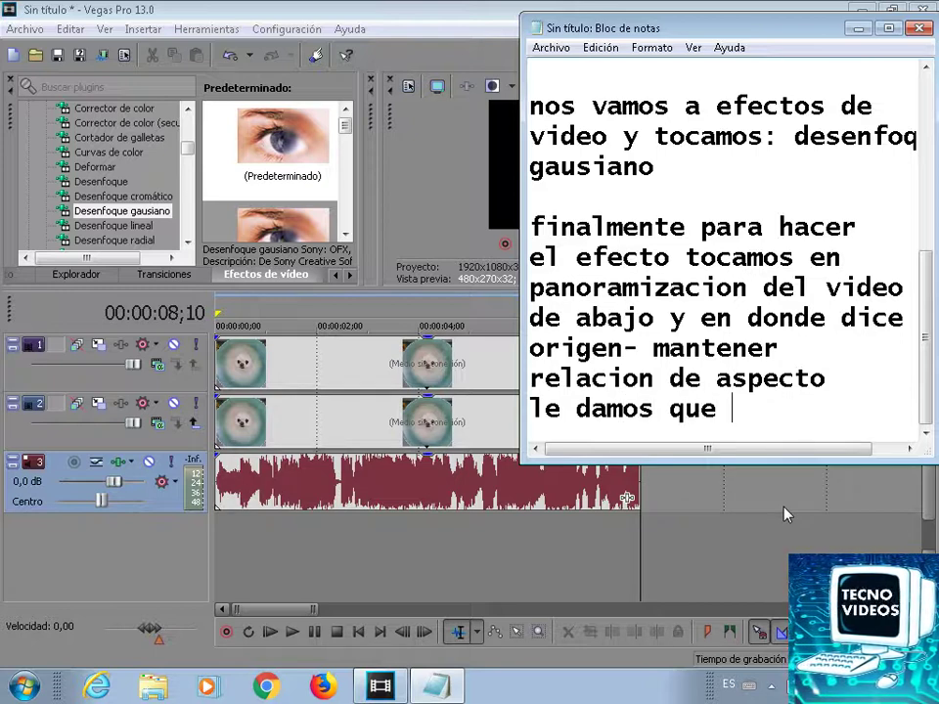
text(:NO)
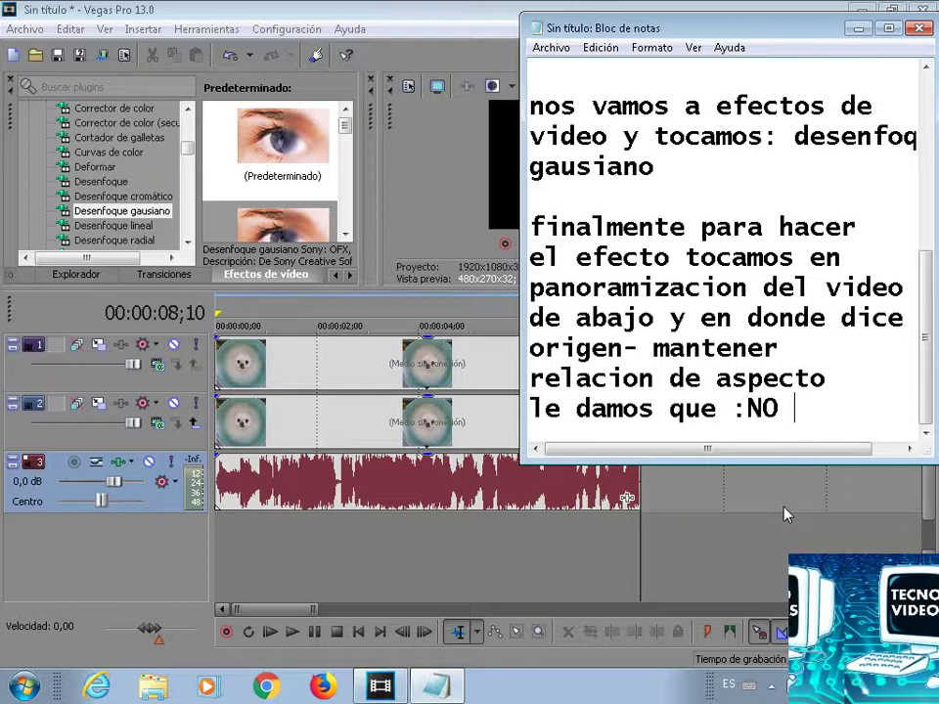
Back in Vegas Pro, set the track 2 clip's pan/crop source option for maintaining aspect ratio to No, and return the playhead to the project start
click(857, 31)
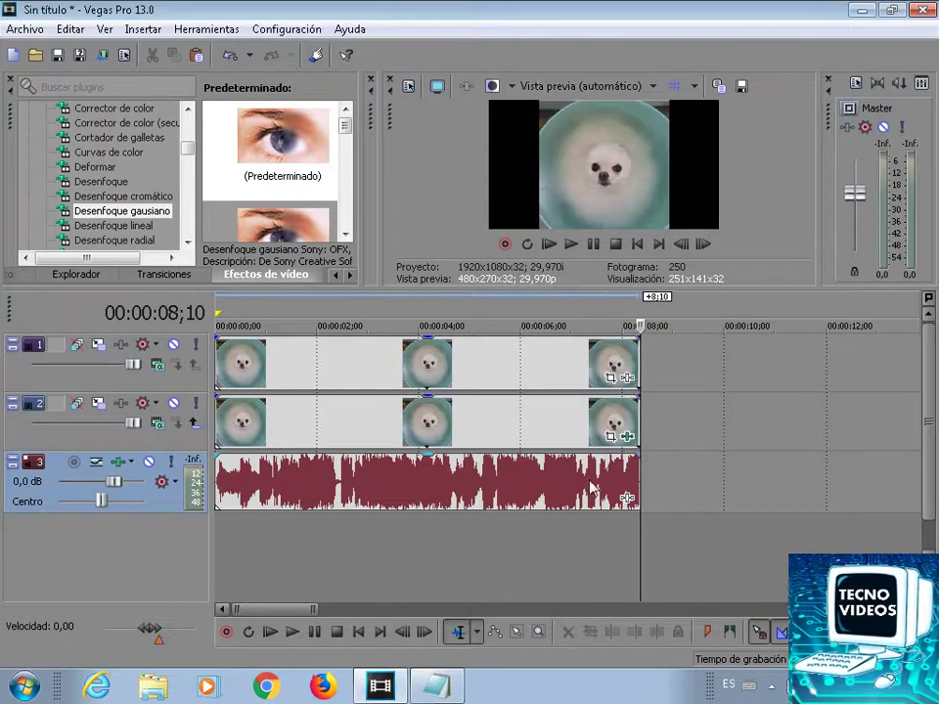
click(610, 436)
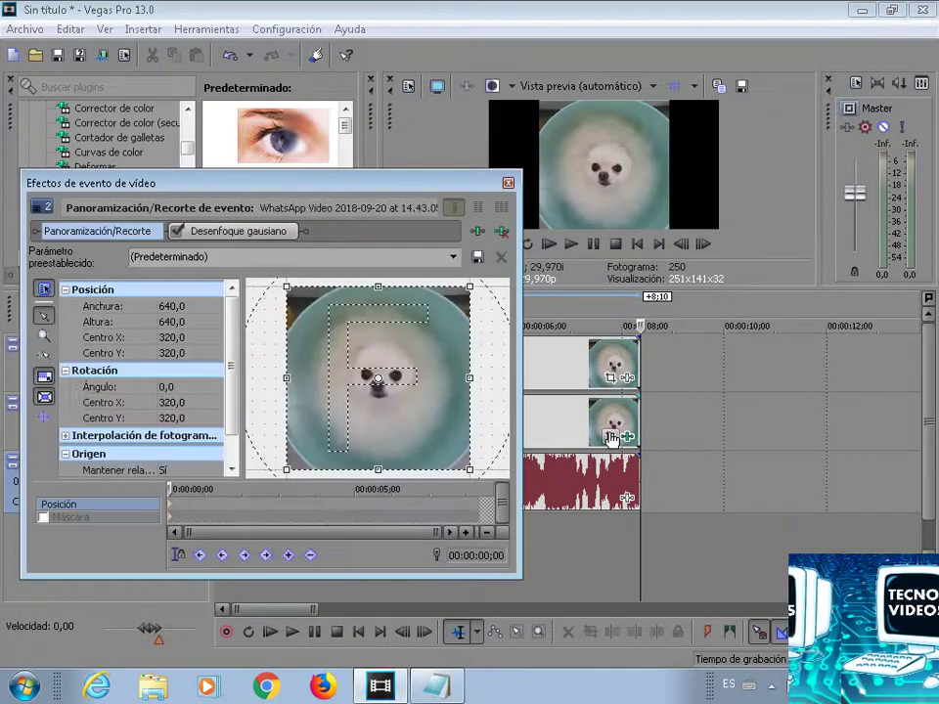
click(233, 428)
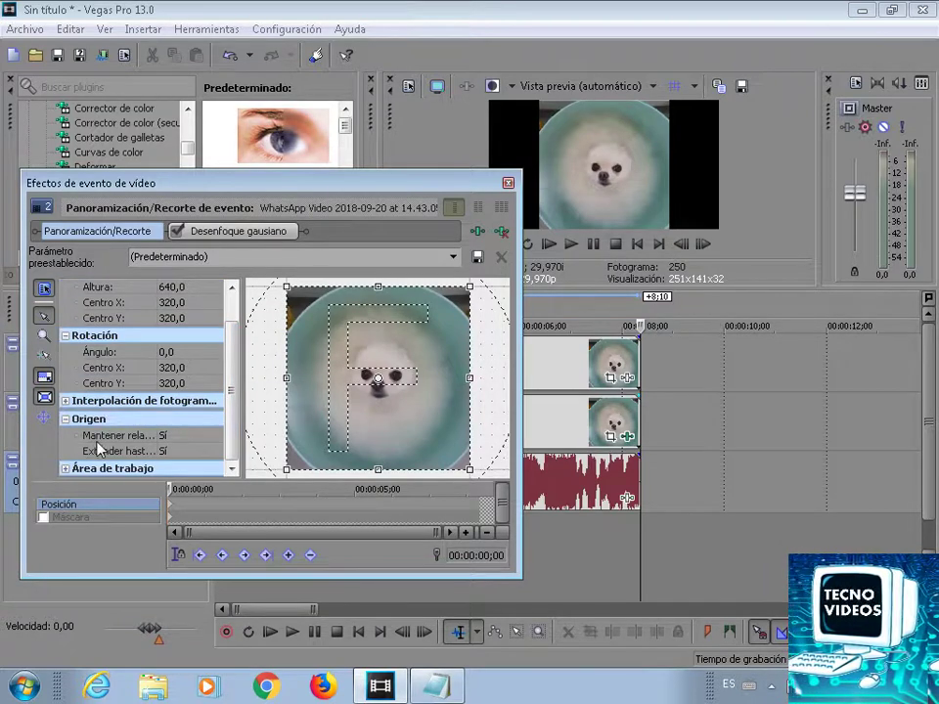
click(165, 435)
click(163, 455)
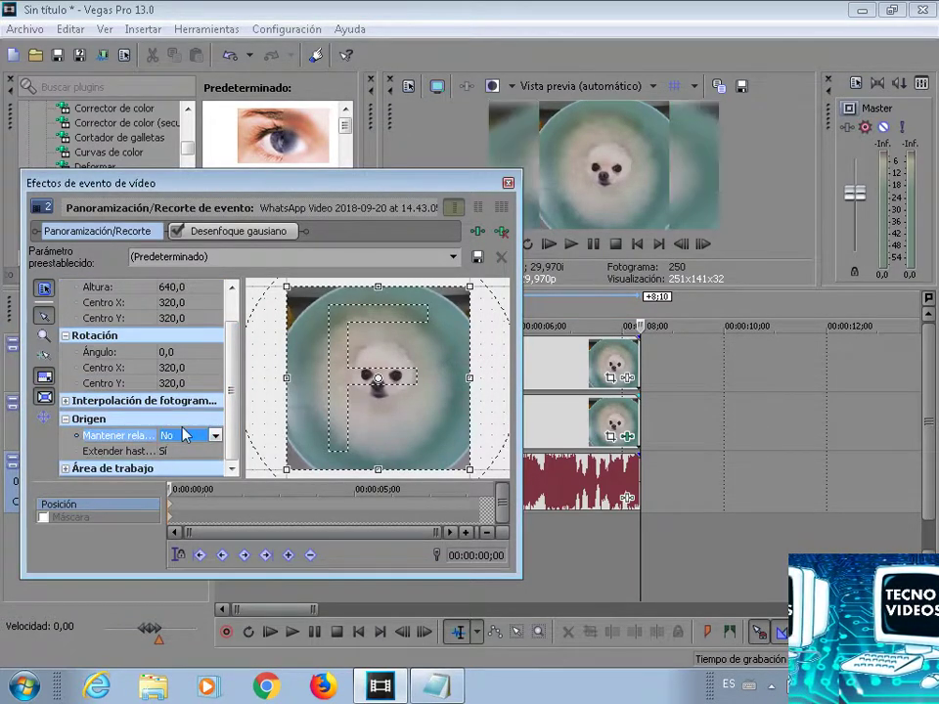
click(507, 182)
drag(641, 538, 195, 570)
Switch to Notepad and, after a blank line, begin the closing note with the line "y nuestro video ya tiene"
click(440, 687)
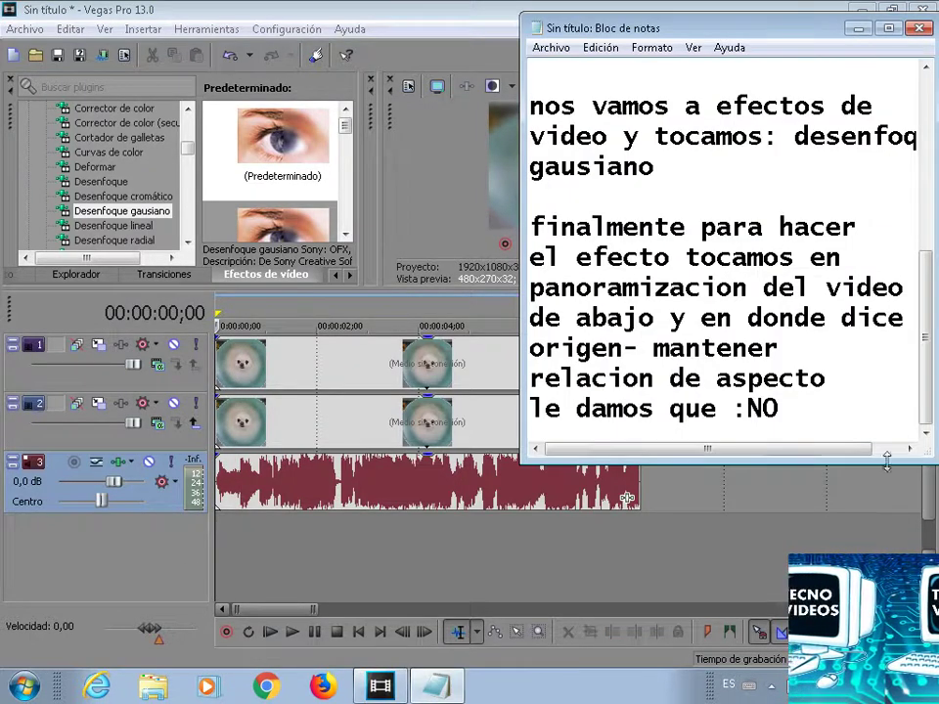
key(Return)
key(Return)
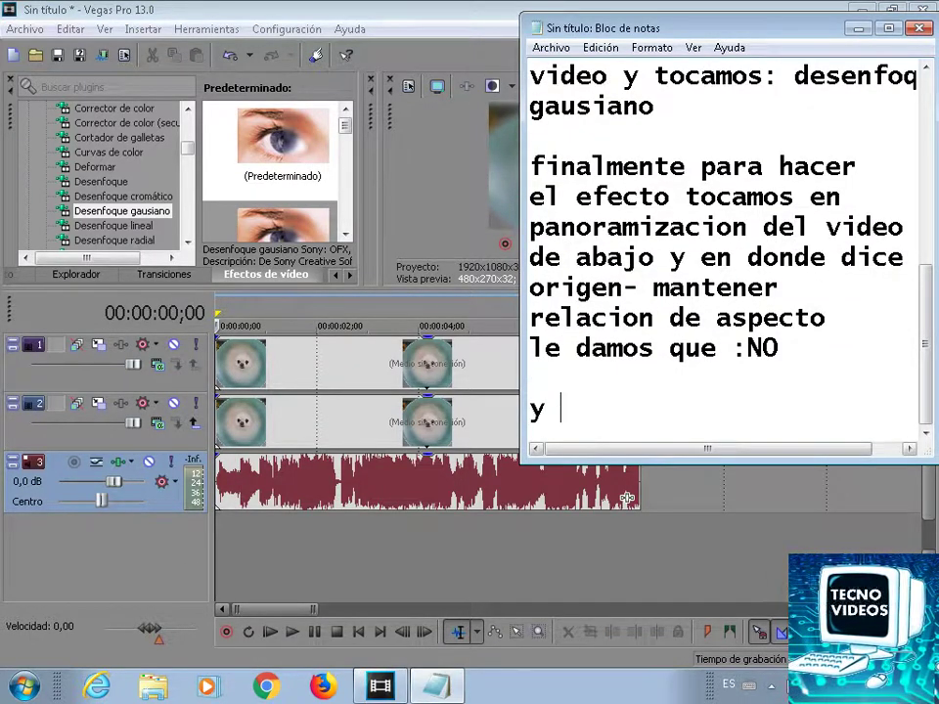
text(y nuesr)
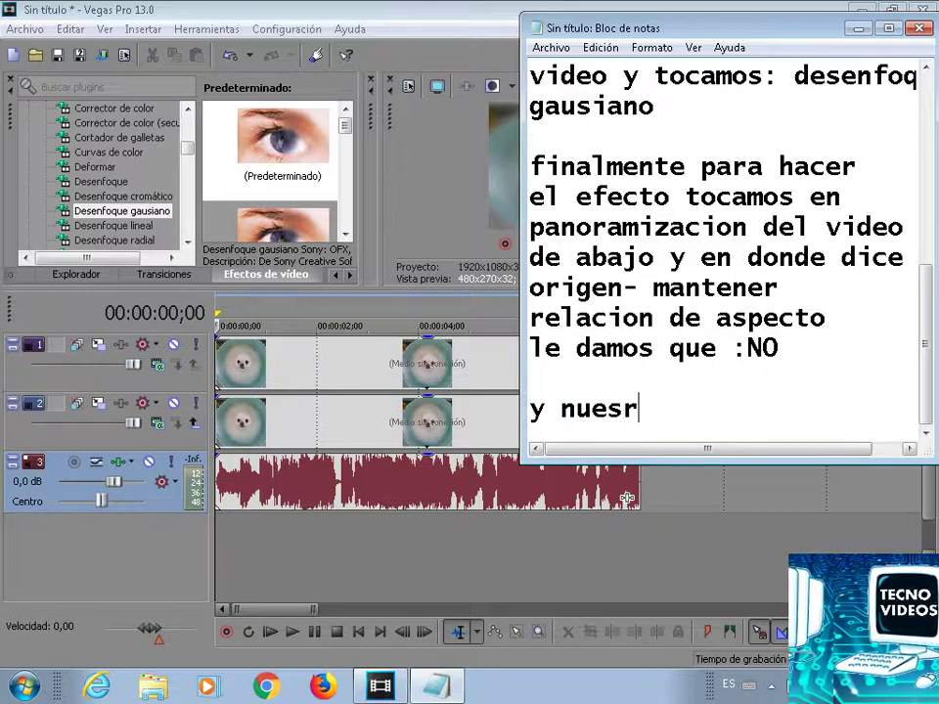
text(ç)
key(BackSpace)
key(BackSpace)
text(tro video y)
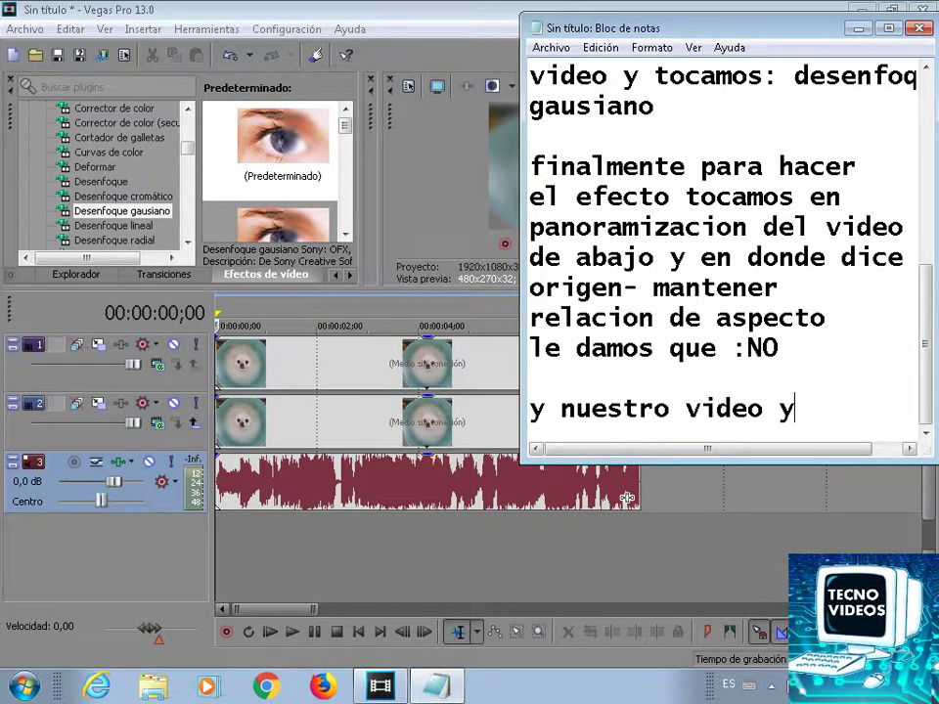
text(a tiene)
key(Return)
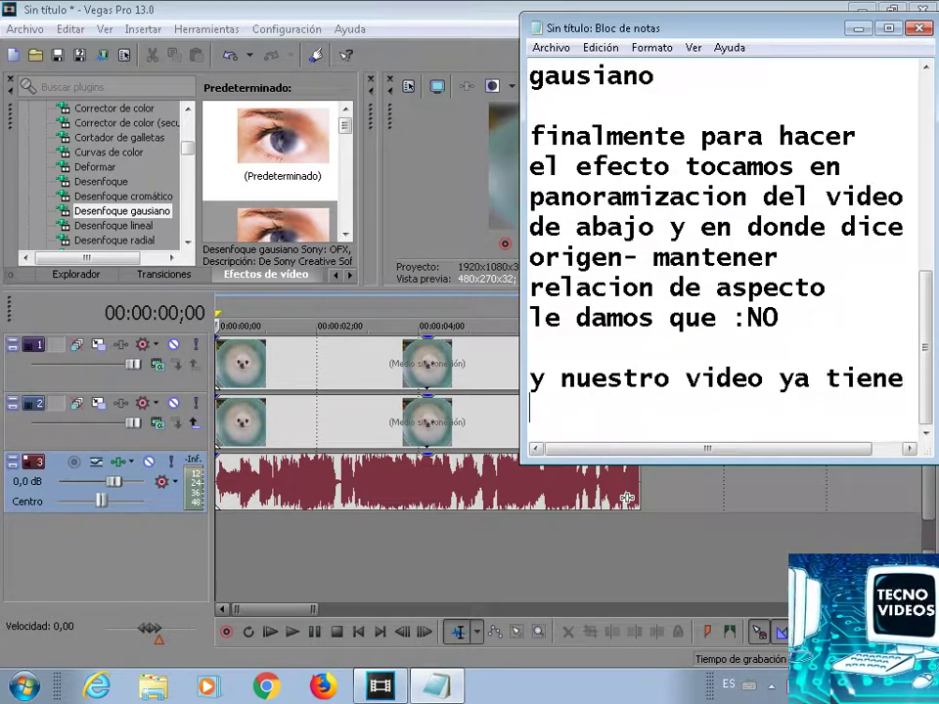
Complete the closing note with two more lines: "el fondo borroso, espero" and "que te haya ayudado."
text(el fon)
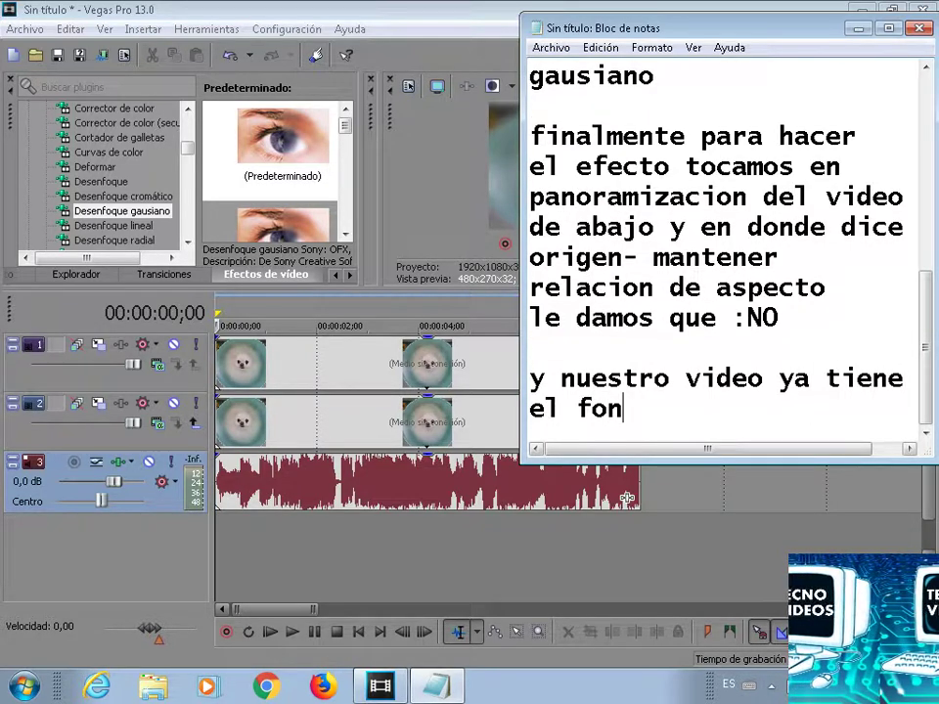
text(do)
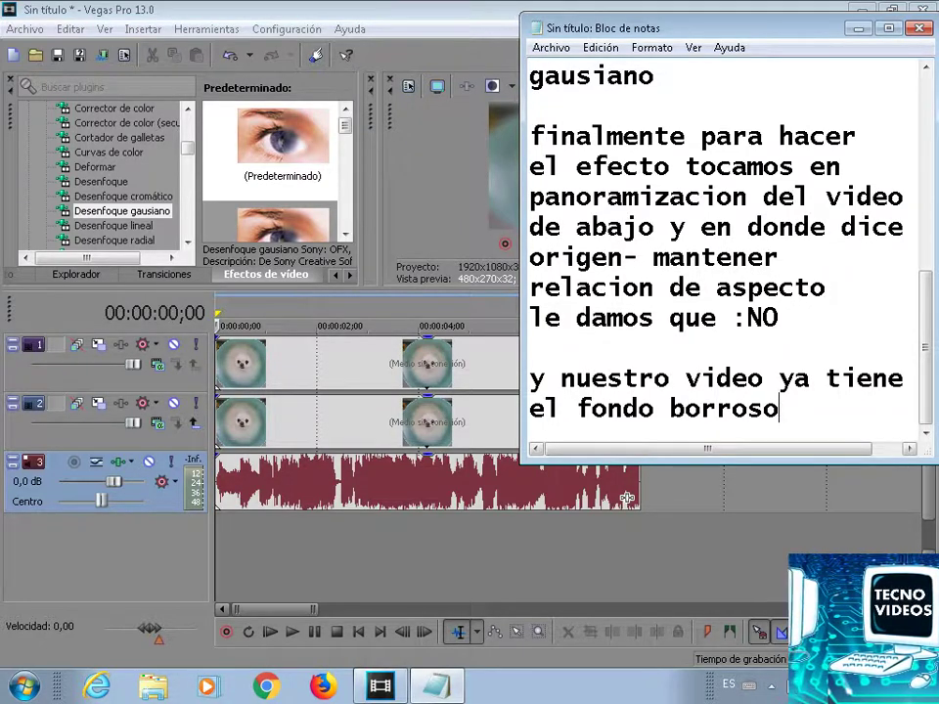
text(borroso, e)
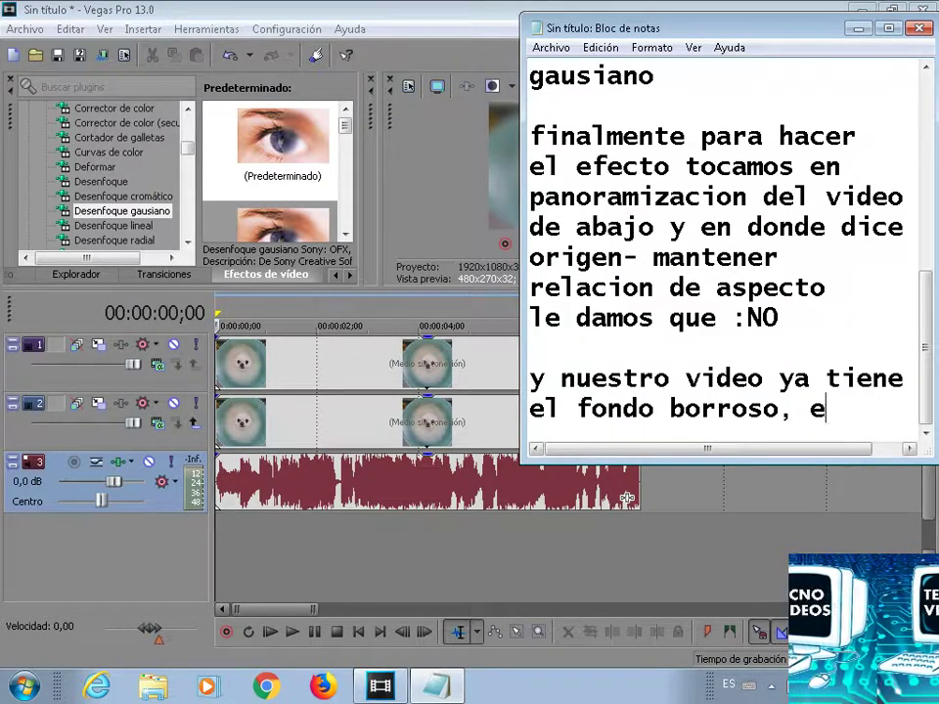
text(spero)
key(Return)
text(q)
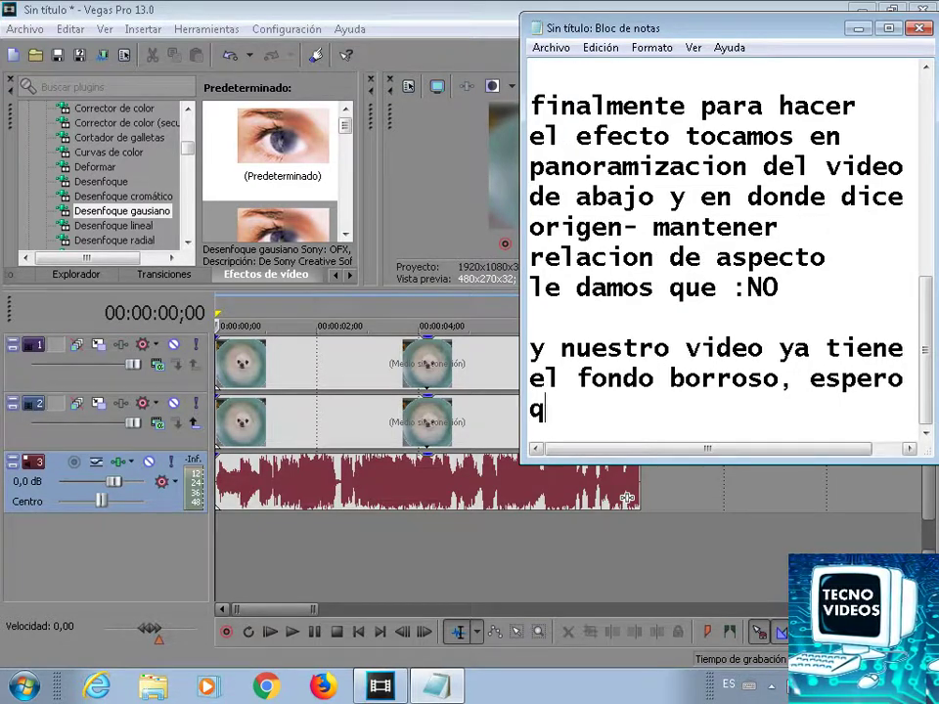
text(ue te h)
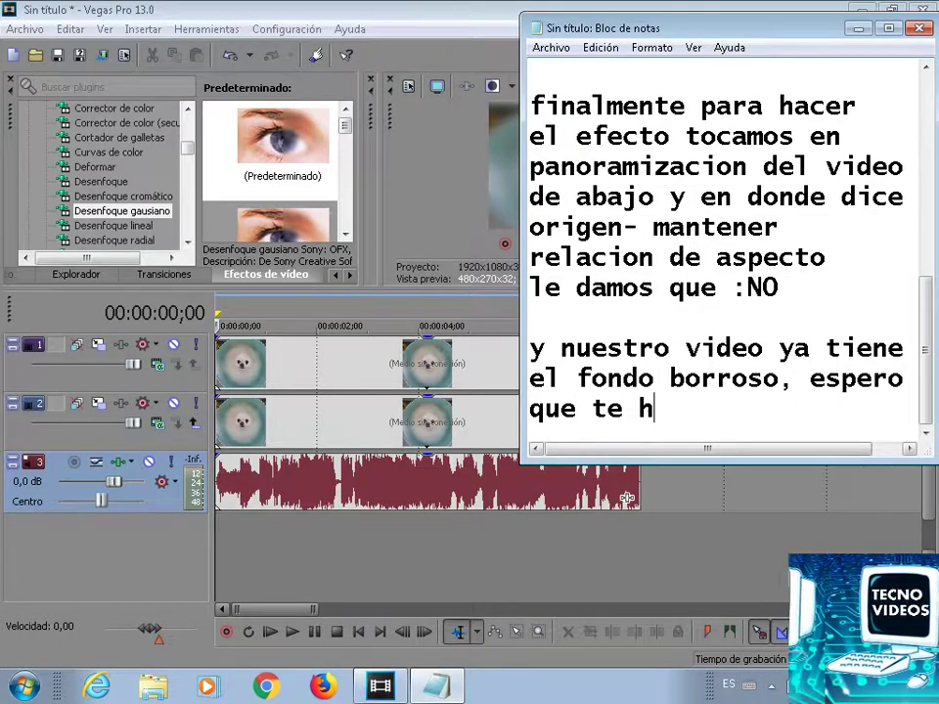
text(aya ayuda)
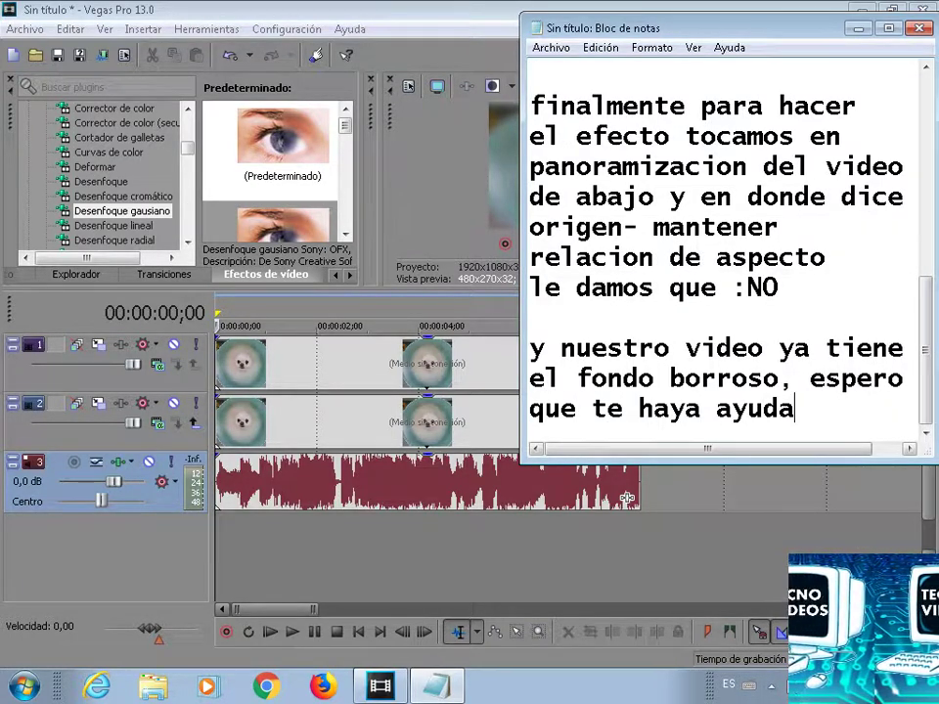
text(do.)
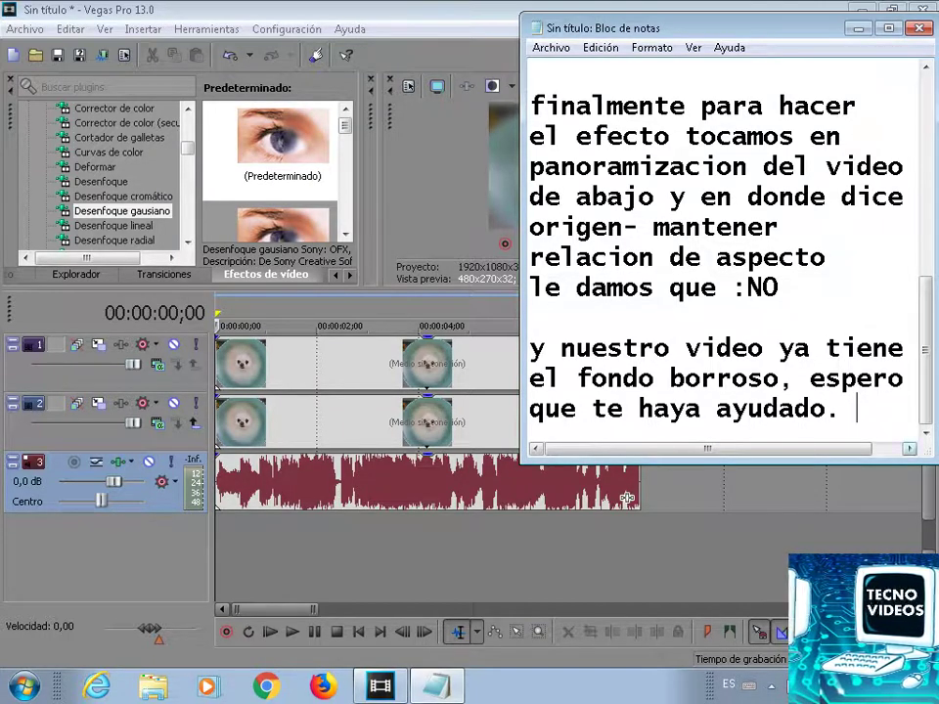
Back in Vegas Pro, enlarge the video preview and play the project from the start to review the blurred sides, pausing near the end
click(857, 28)
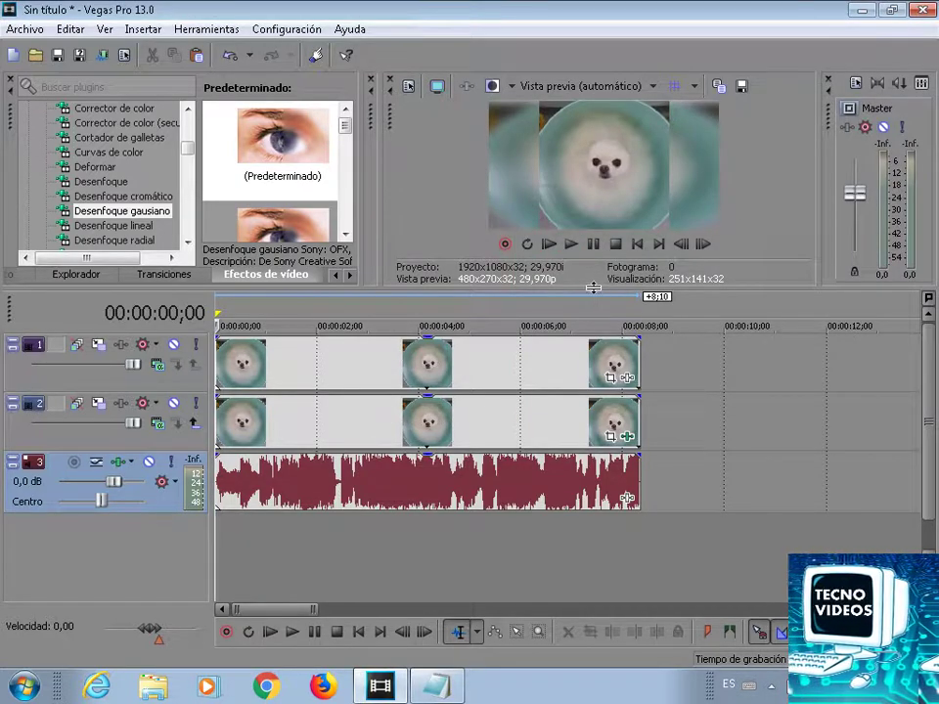
drag(593, 287, 609, 407)
click(549, 364)
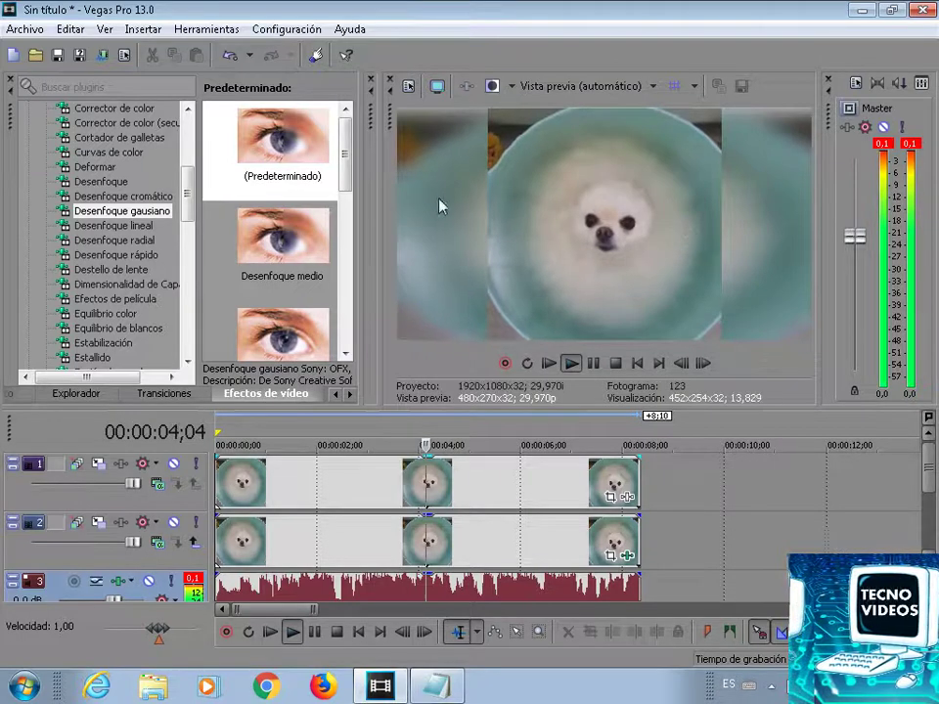
click(595, 363)
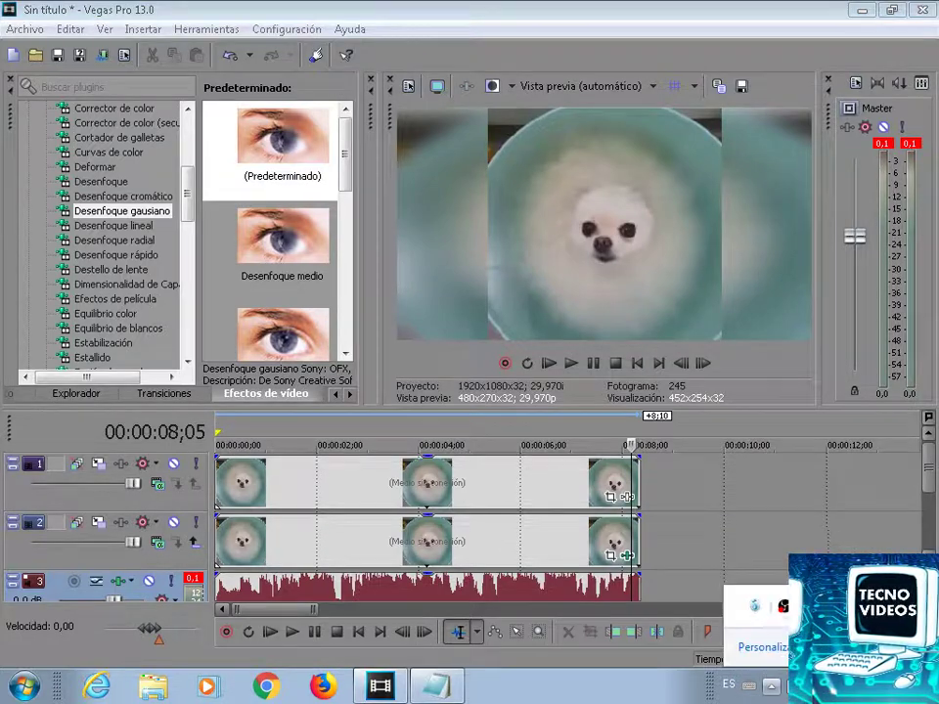